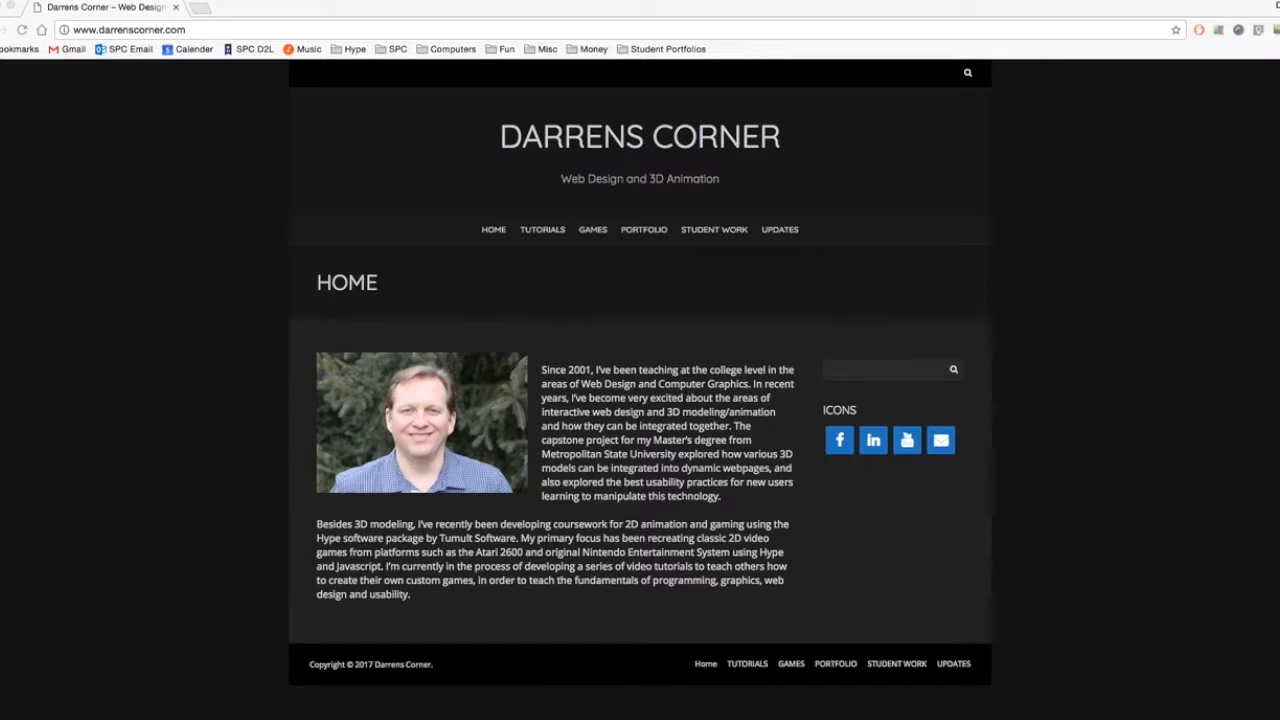
# - Open the site's Tutorials page and try to download the Part 2 instructional files, cancelling the save
pyautogui.click(545, 232)
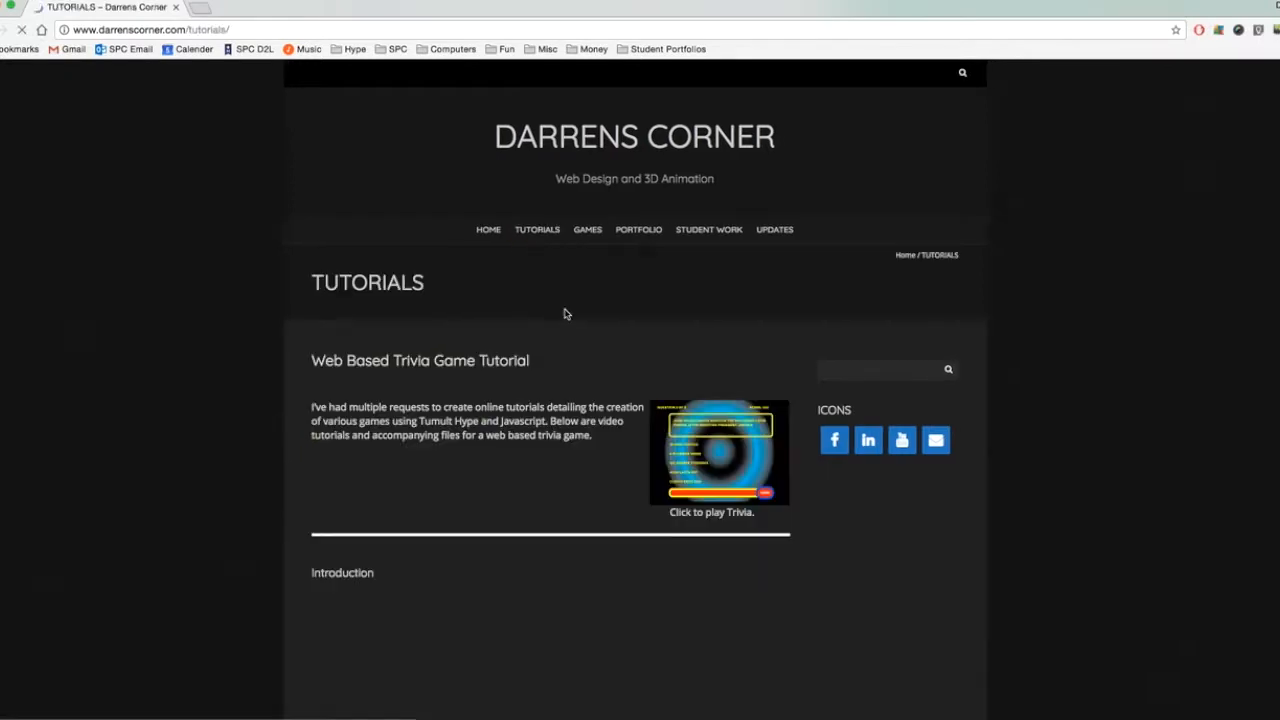
pyautogui.scroll(-10, 551, 346)
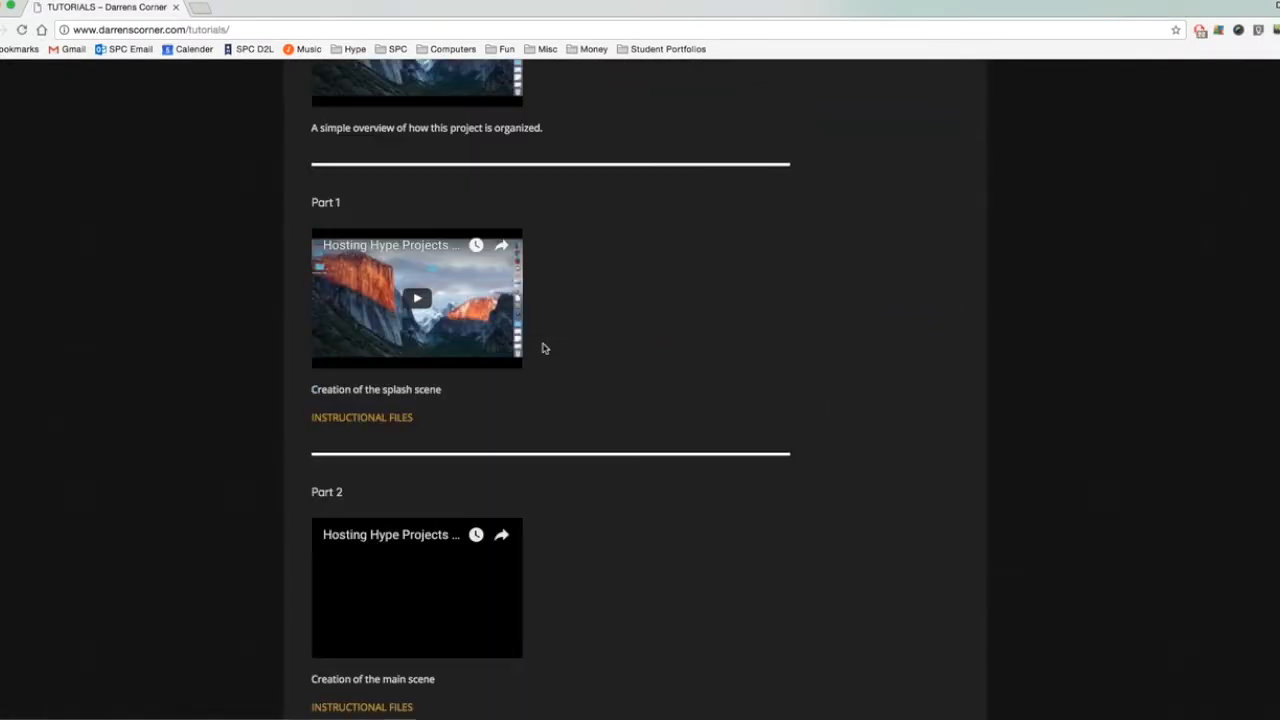
pyautogui.scroll(-3, 426, 440)
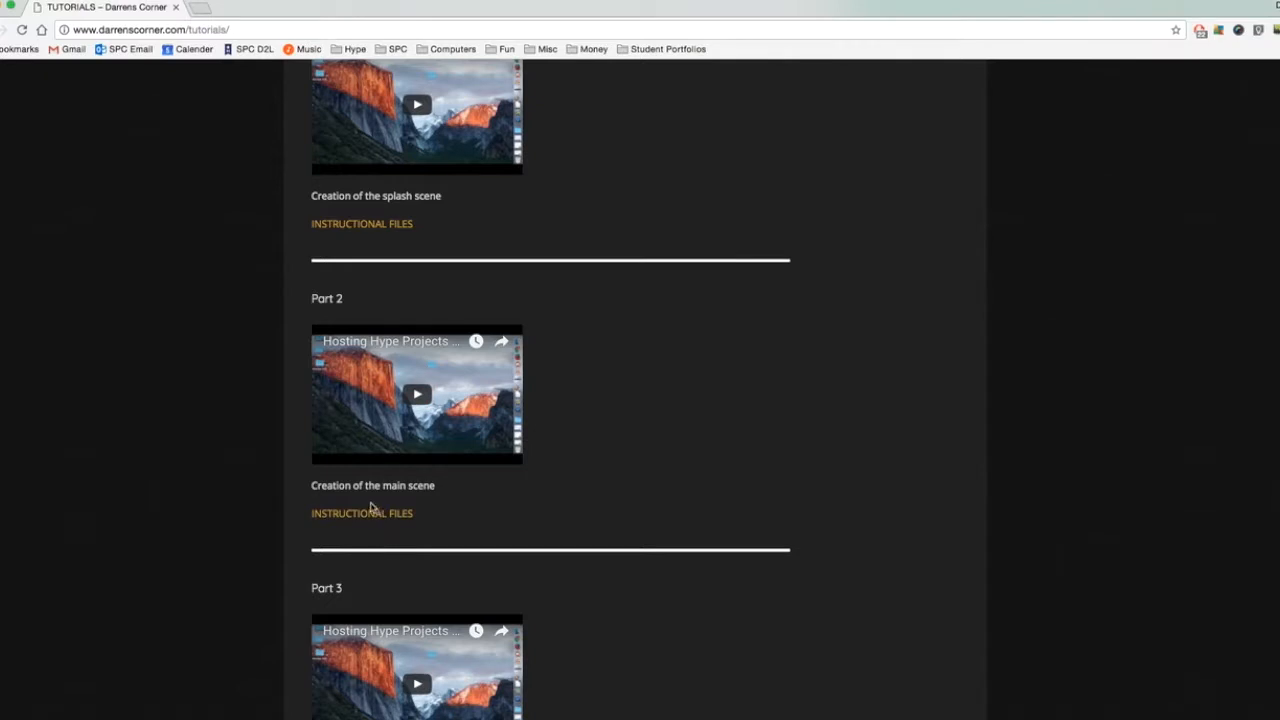
pyautogui.moveTo(345, 487); pyautogui.dragTo(462, 491)
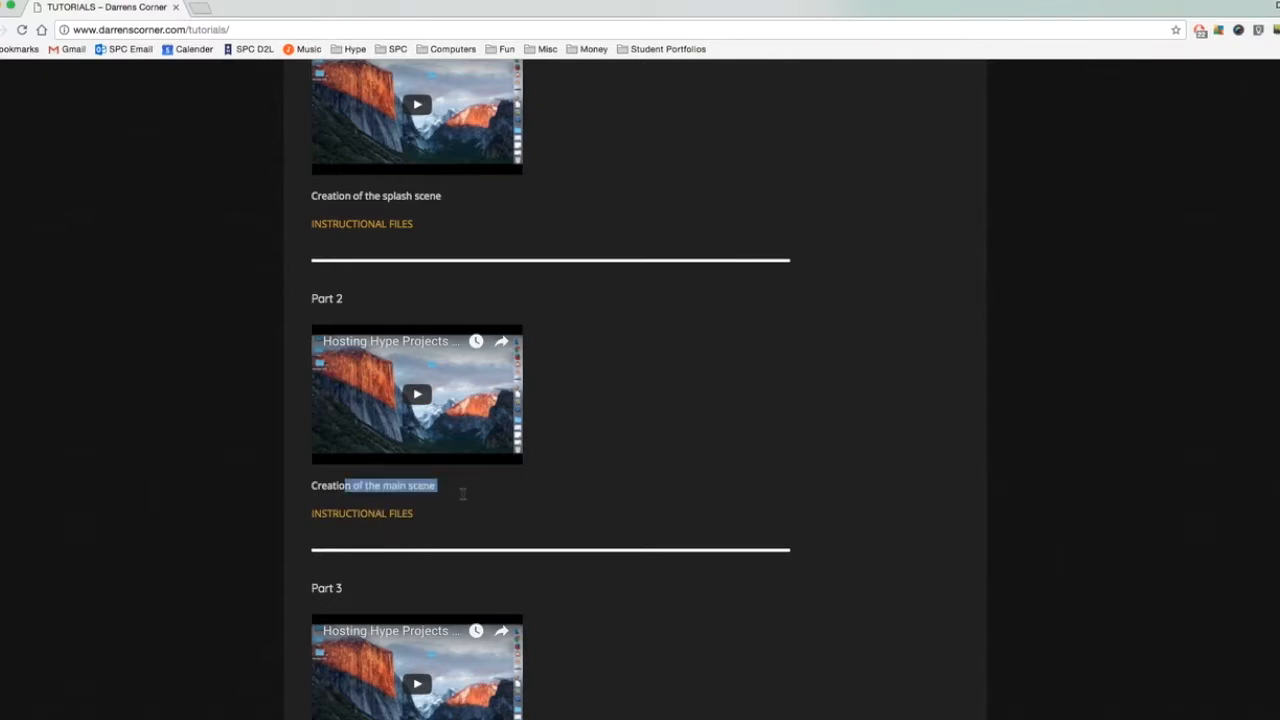
pyautogui.click(354, 515)
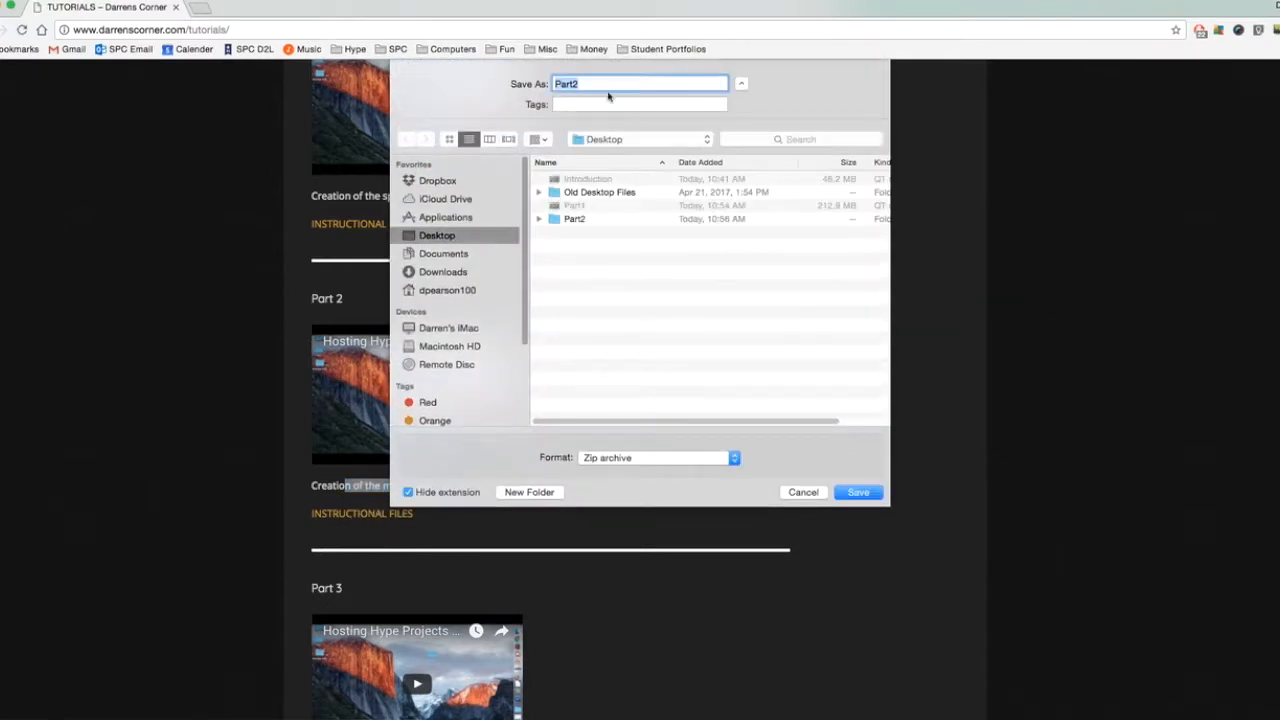
pyautogui.click(803, 492)
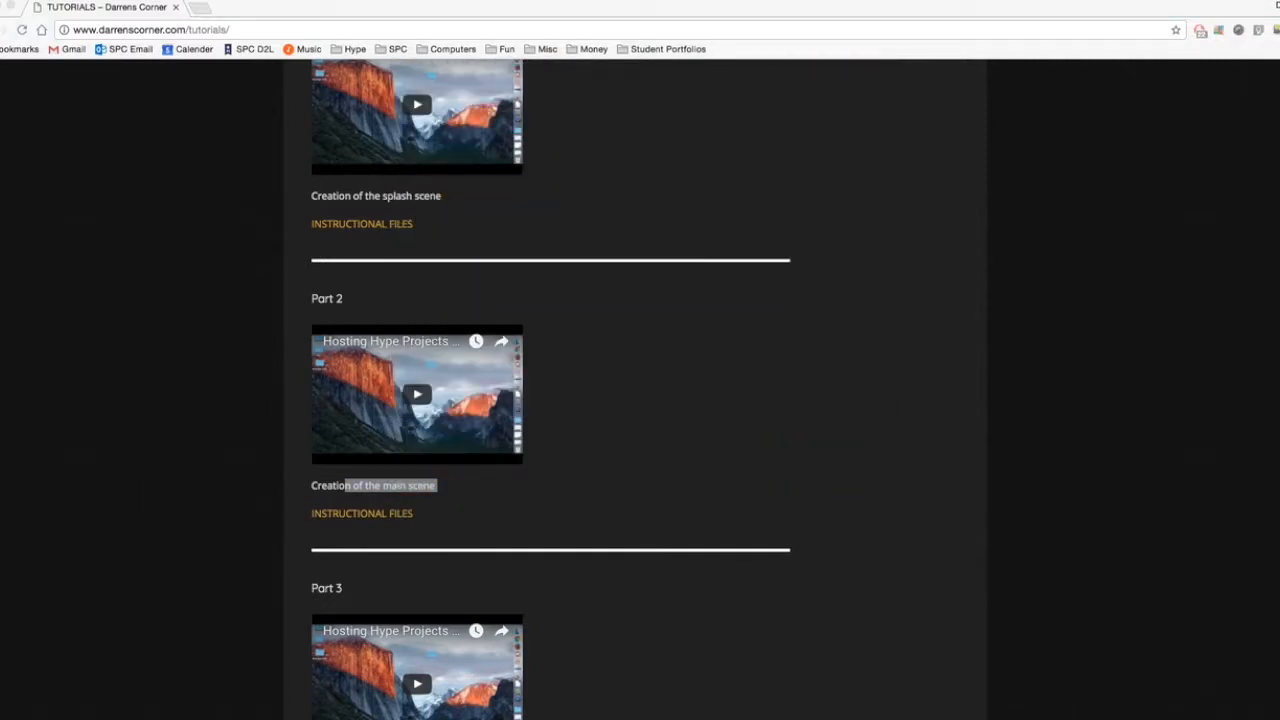
# - Open Part2Start.hype from the Part2 folder and enlarge its window to fill the screen
pyautogui.moveTo(900, 160); pyautogui.dragTo(780, 160)
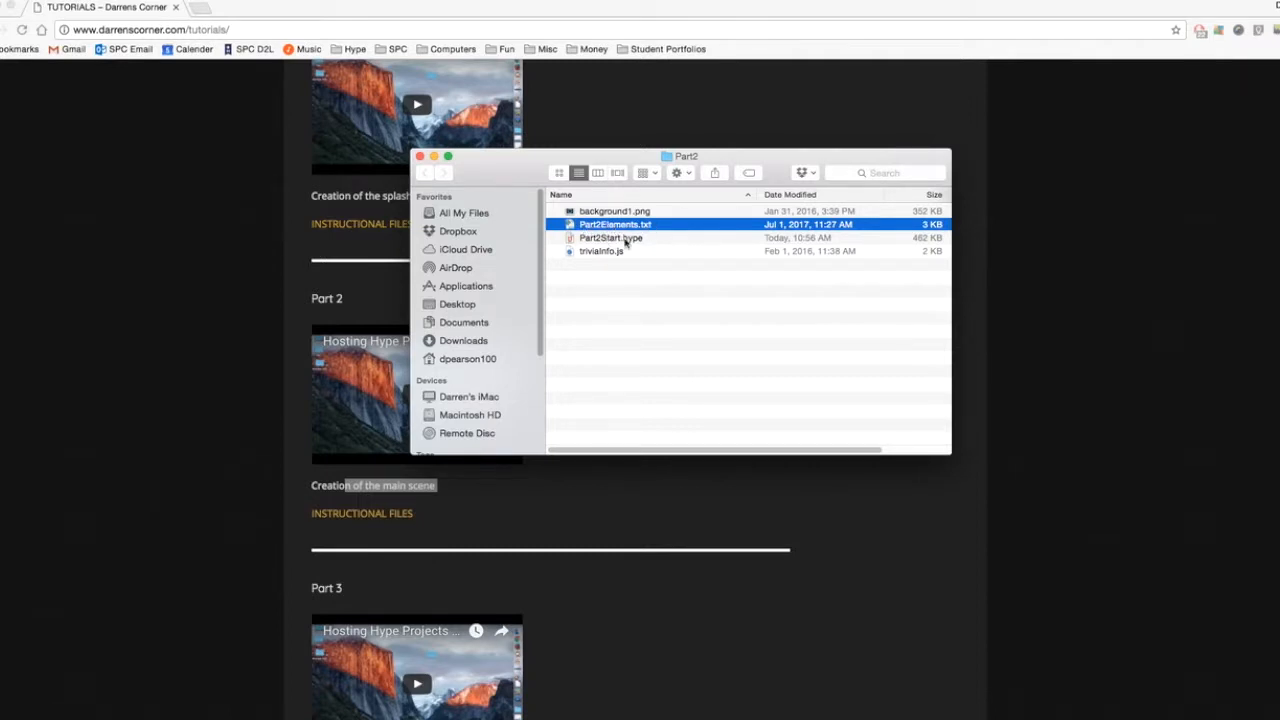
pyautogui.click(621, 241)
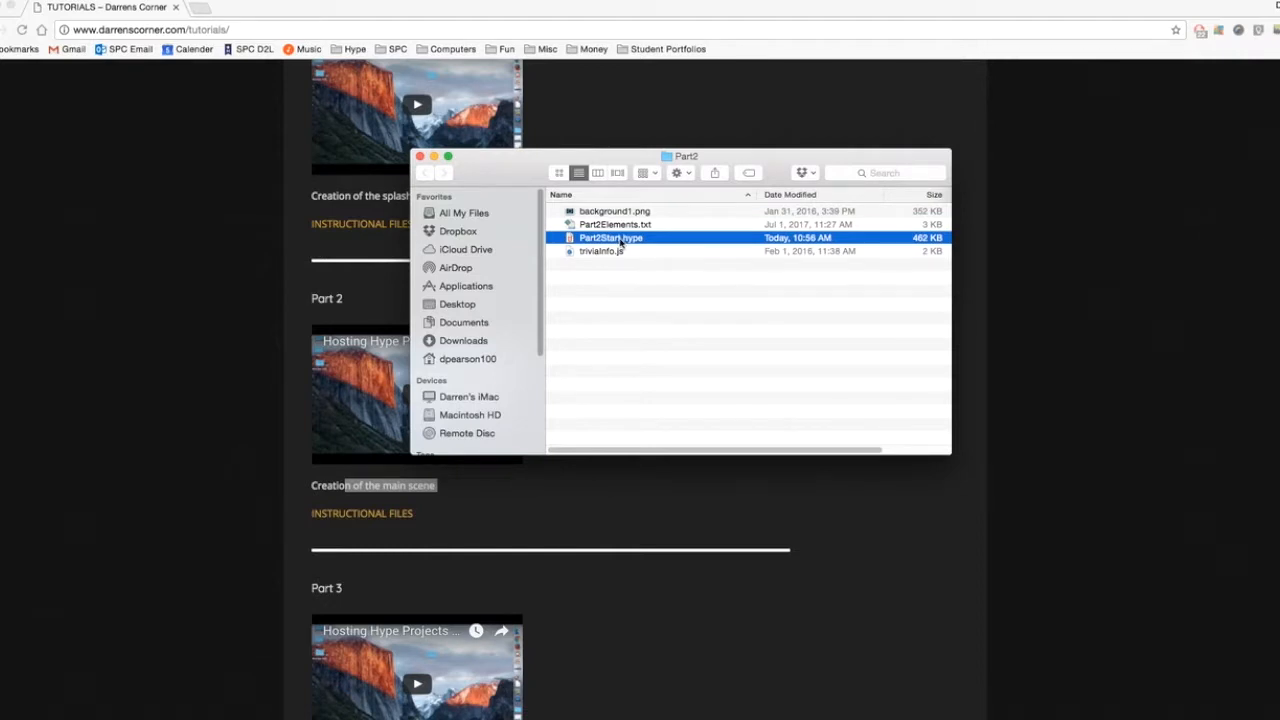
pyautogui.doubleClick(621, 241)
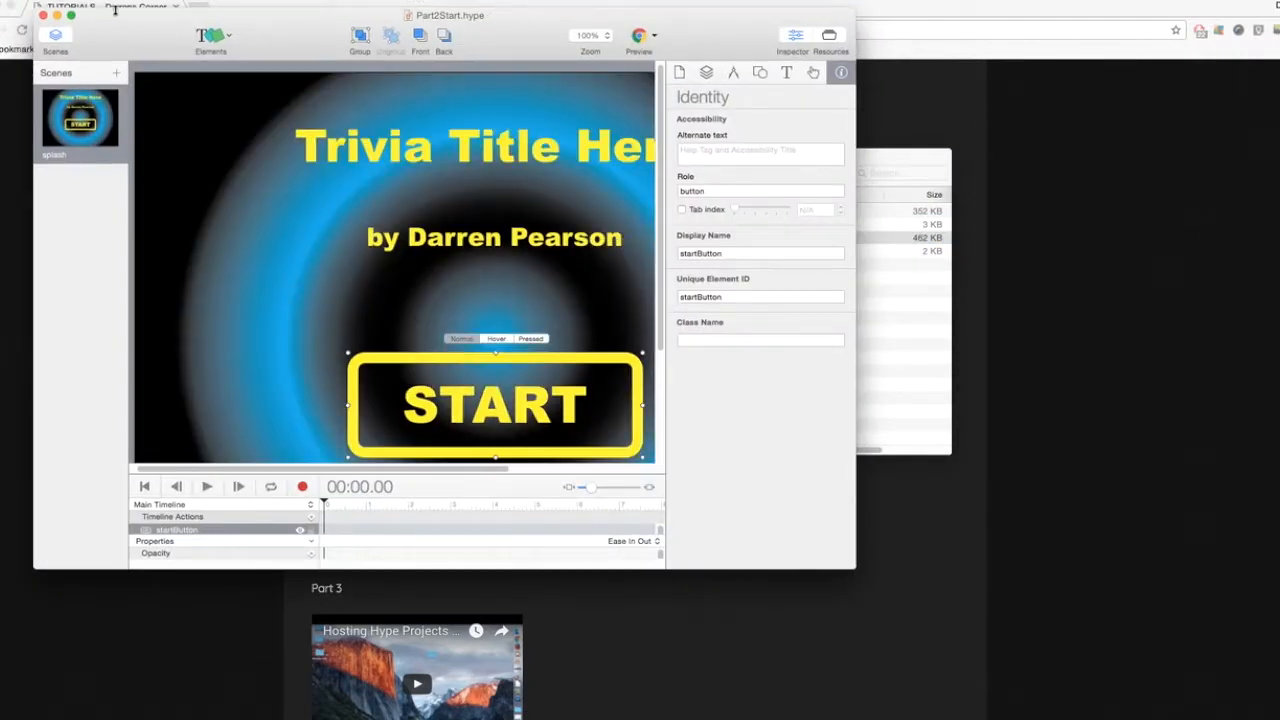
pyautogui.moveTo(151, 20); pyautogui.dragTo(93, 4)
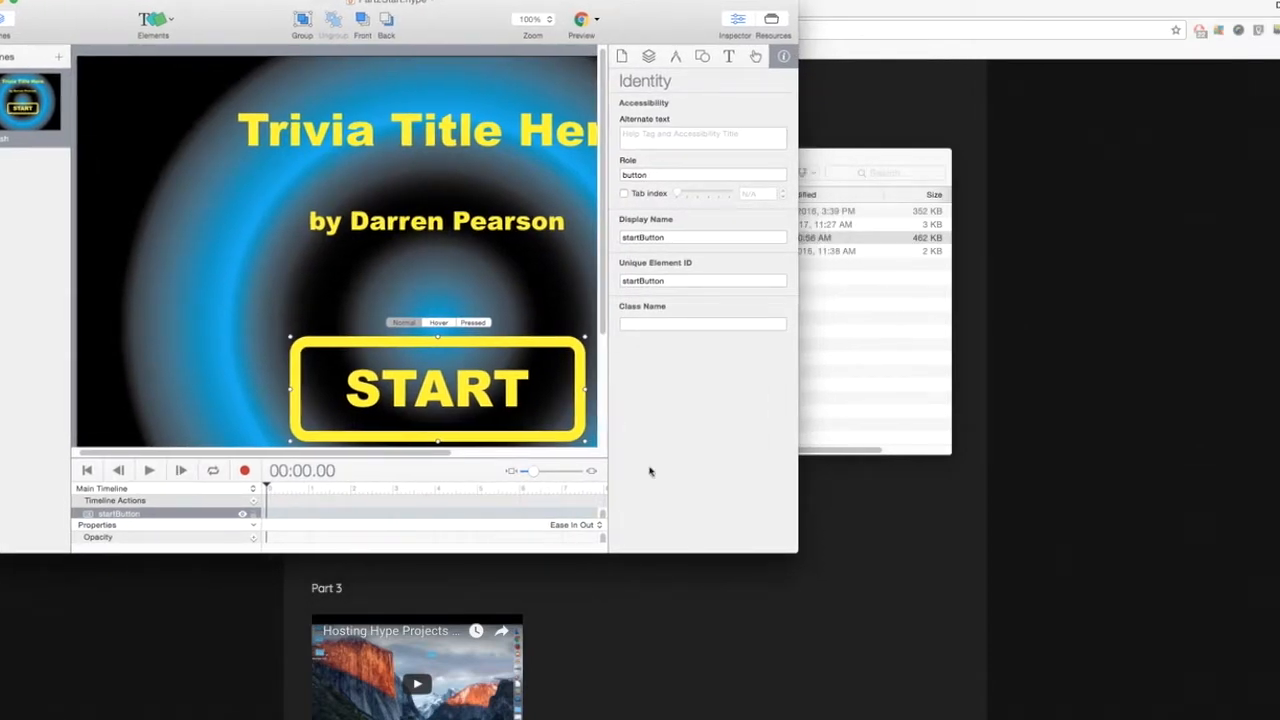
pyautogui.moveTo(799, 550); pyautogui.dragTo(1276, 719)
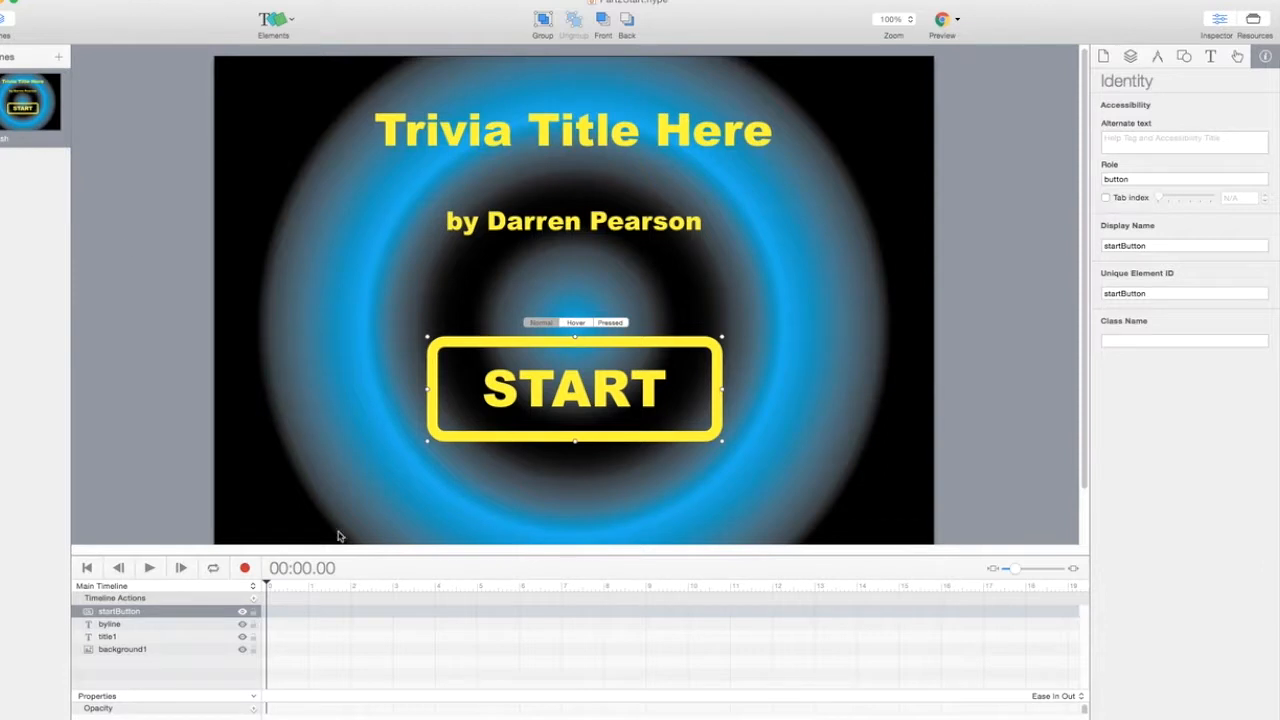
# - Inspect the splash scene's background1, title1, byline and startButton elements one after another
pyautogui.click(121, 650)
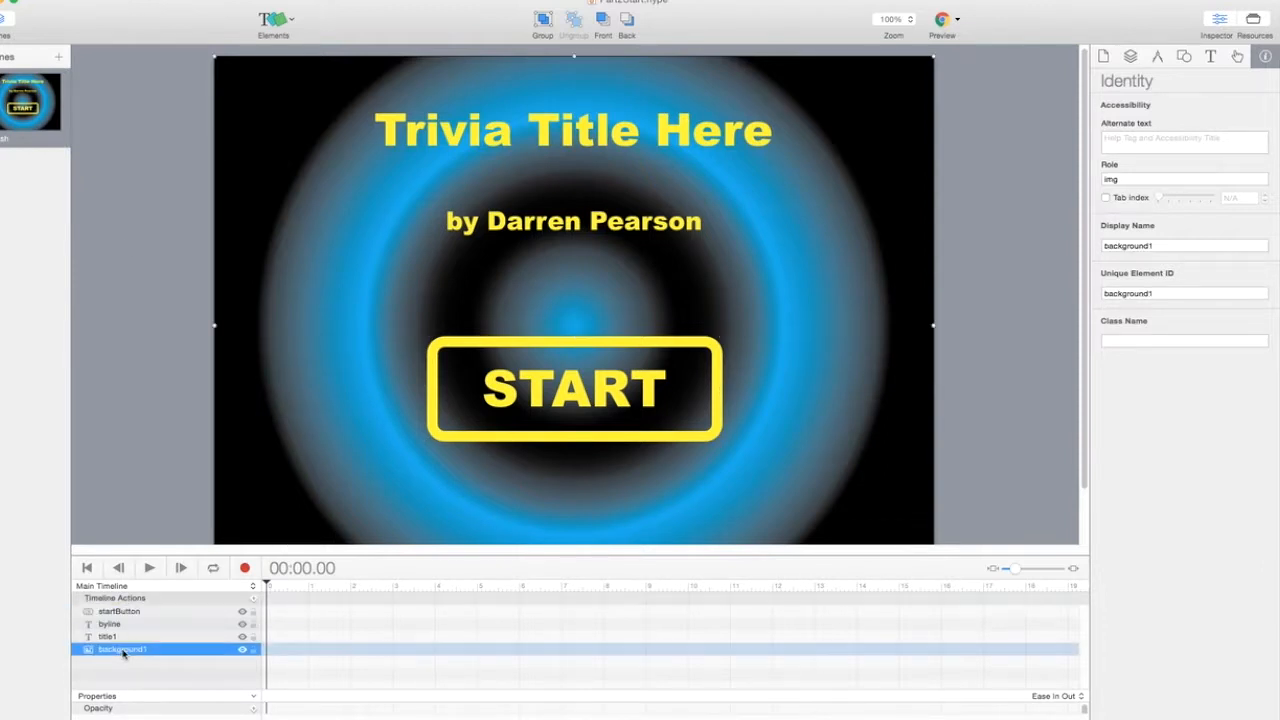
pyautogui.click(116, 637)
pyautogui.click(118, 624)
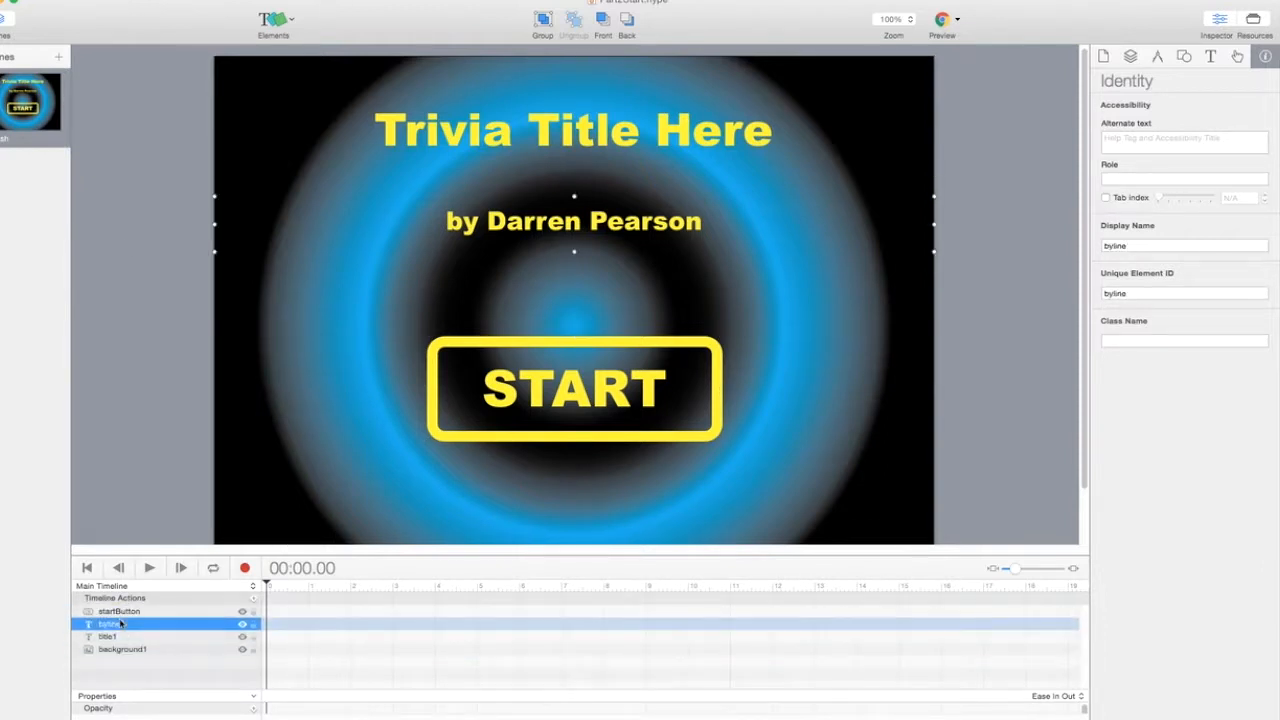
pyautogui.click(124, 612)
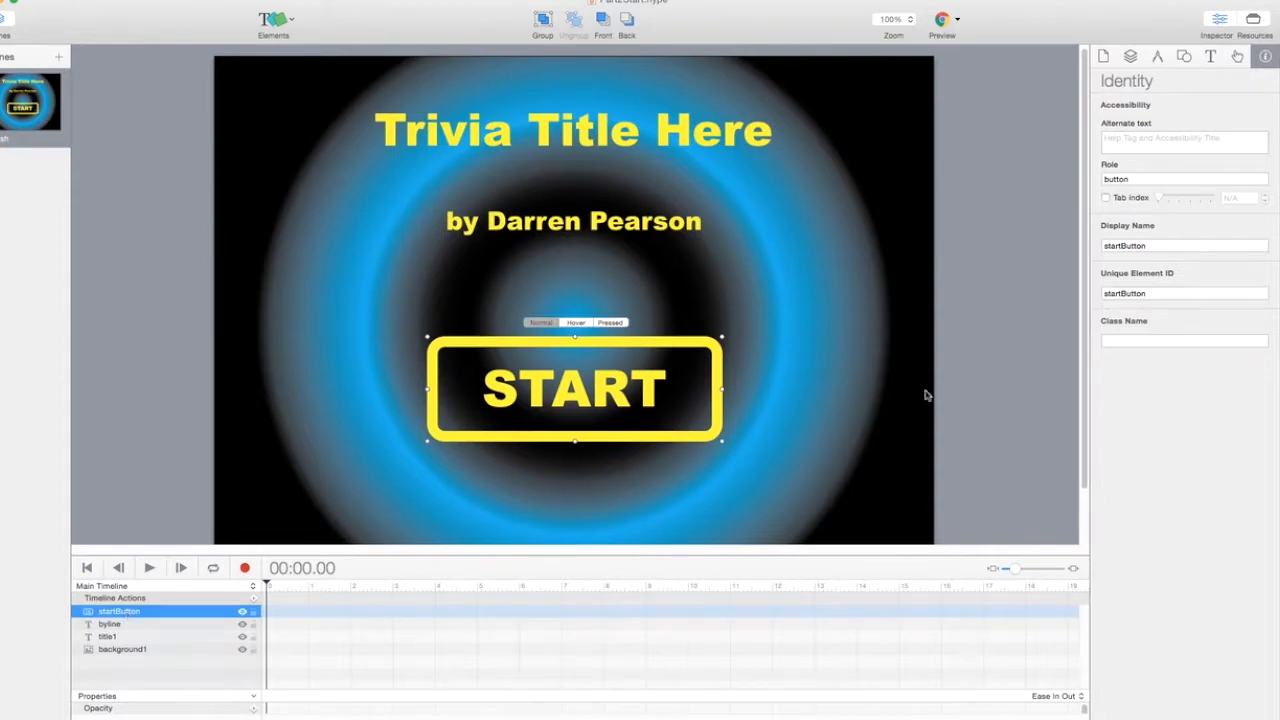
# - Switch to Part2Elements.txt, review the element specifications from start to end, and return to the Hype project
pyautogui.press('super+Tab')
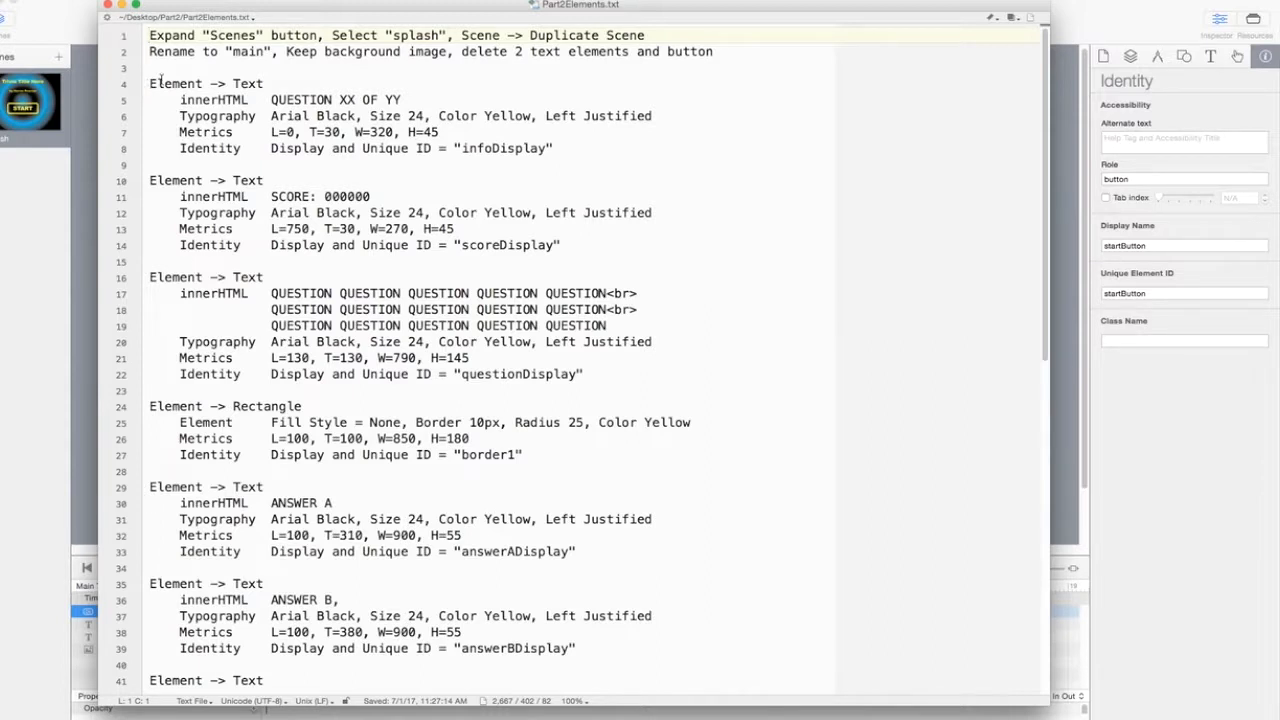
pyautogui.moveTo(150, 84); pyautogui.dragTo(393, 636)
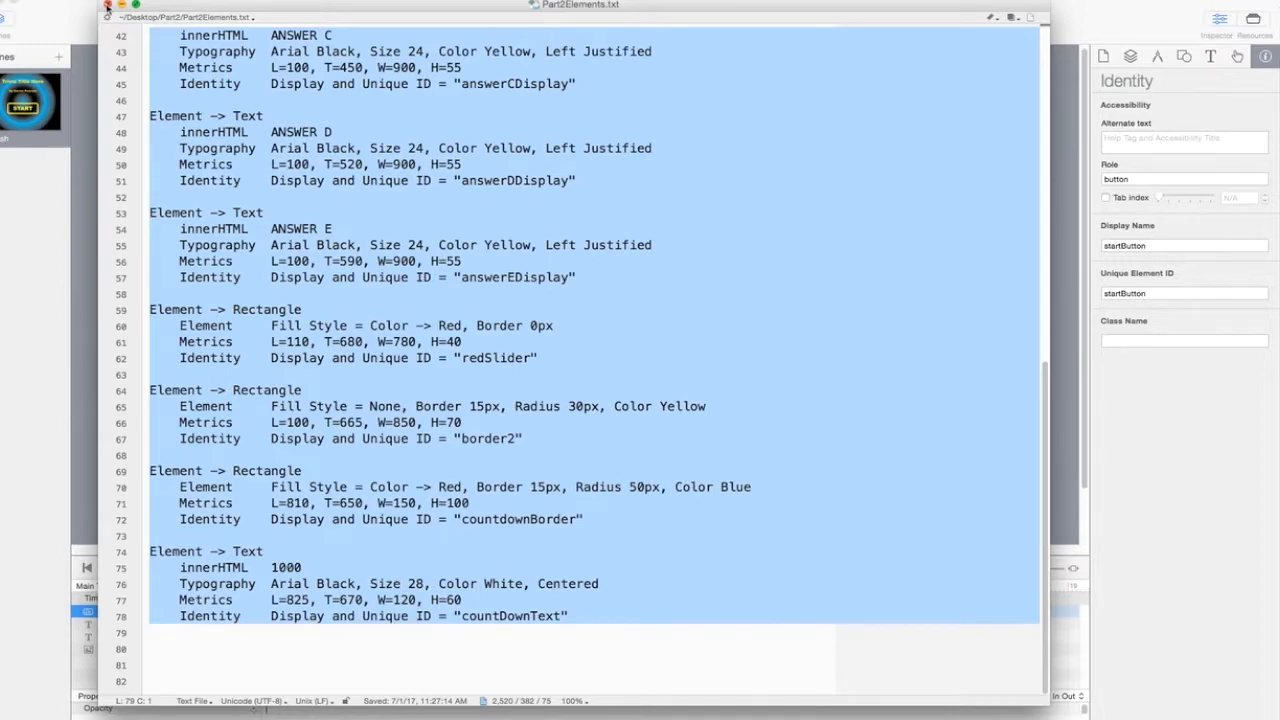
pyautogui.scroll(10, 520, 410)
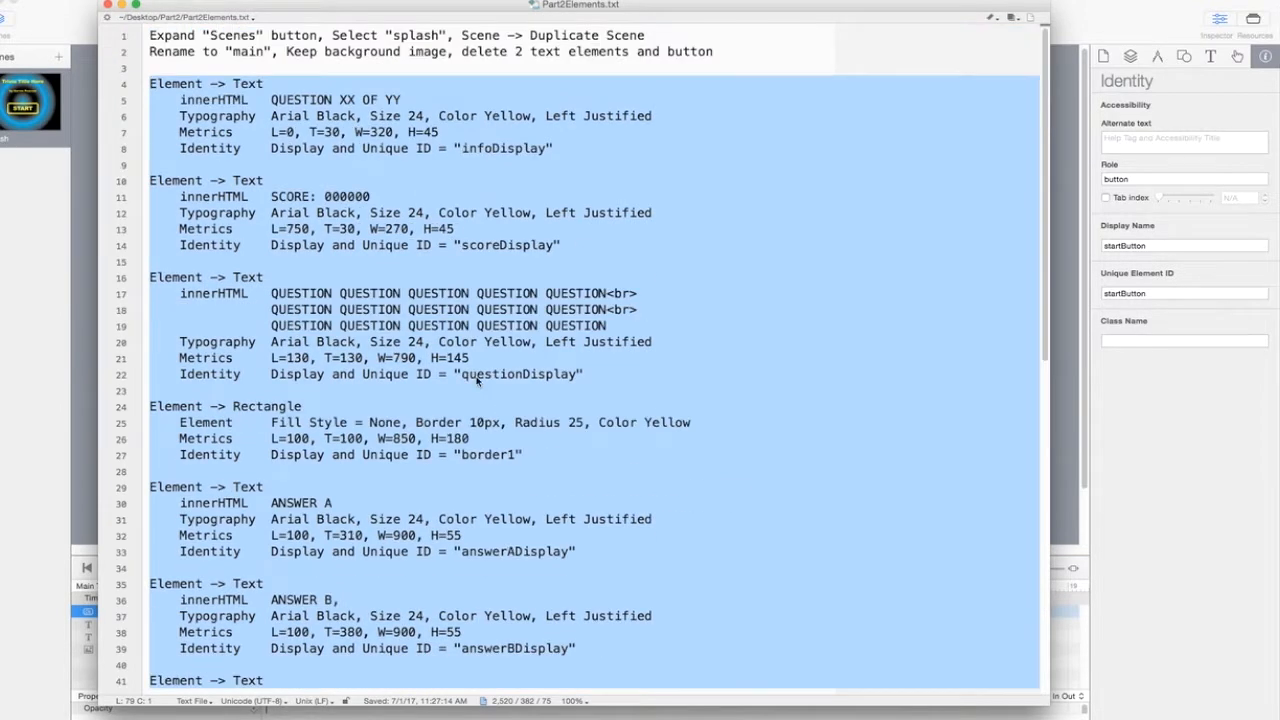
pyautogui.doubleClick(298, 6)
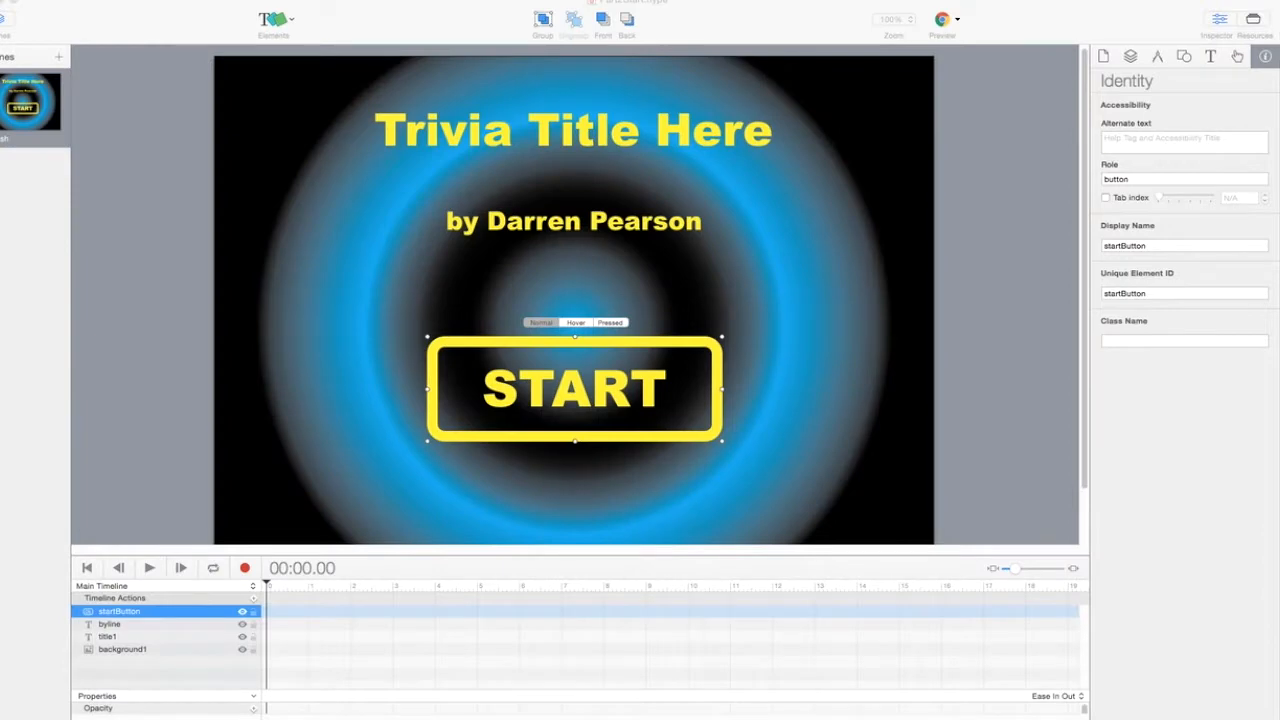
pyautogui.click(413, 18)
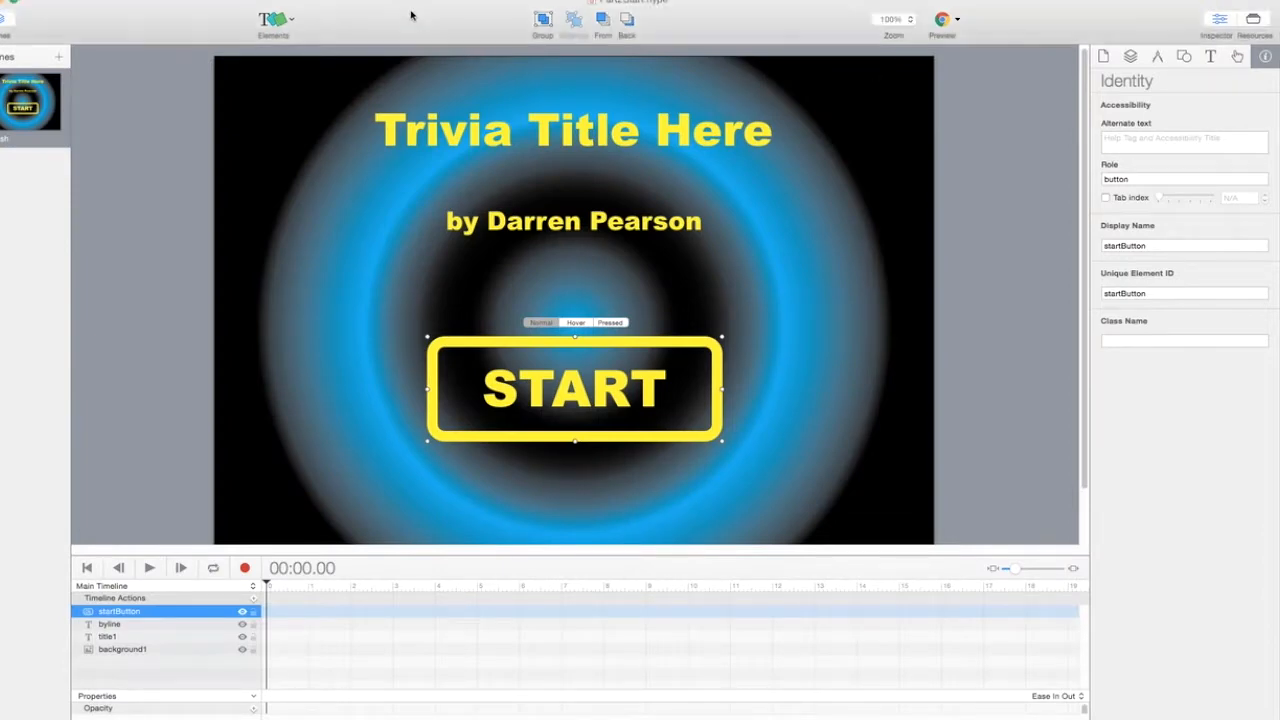
# - Show the scene list and duplicate the splash scene together with its animations
pyautogui.click(18, 117)
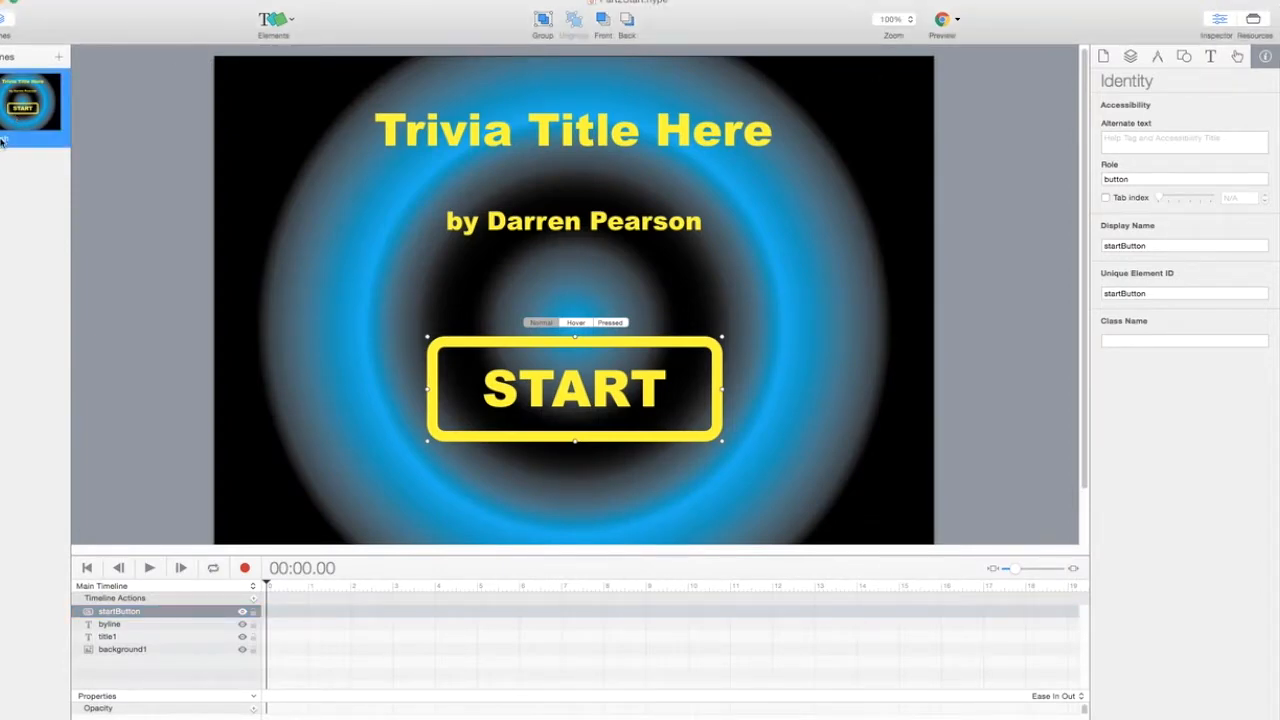
pyautogui.click(3, 19)
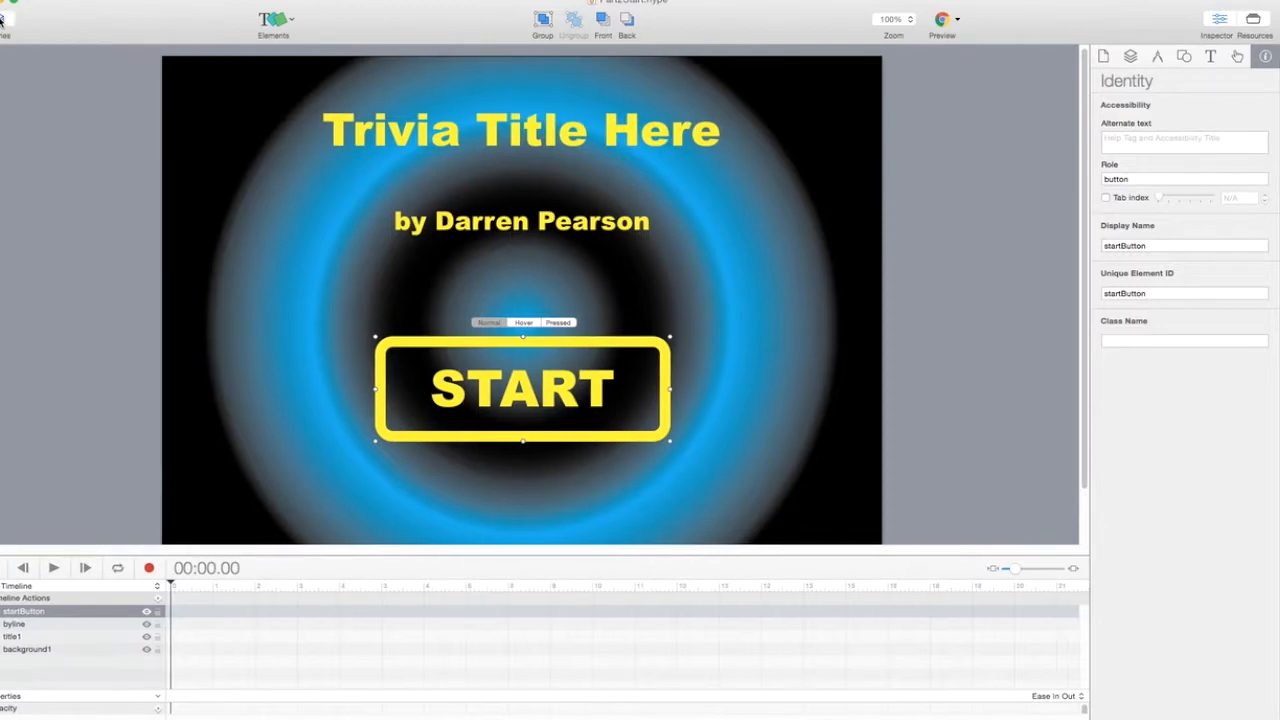
pyautogui.click(3, 19)
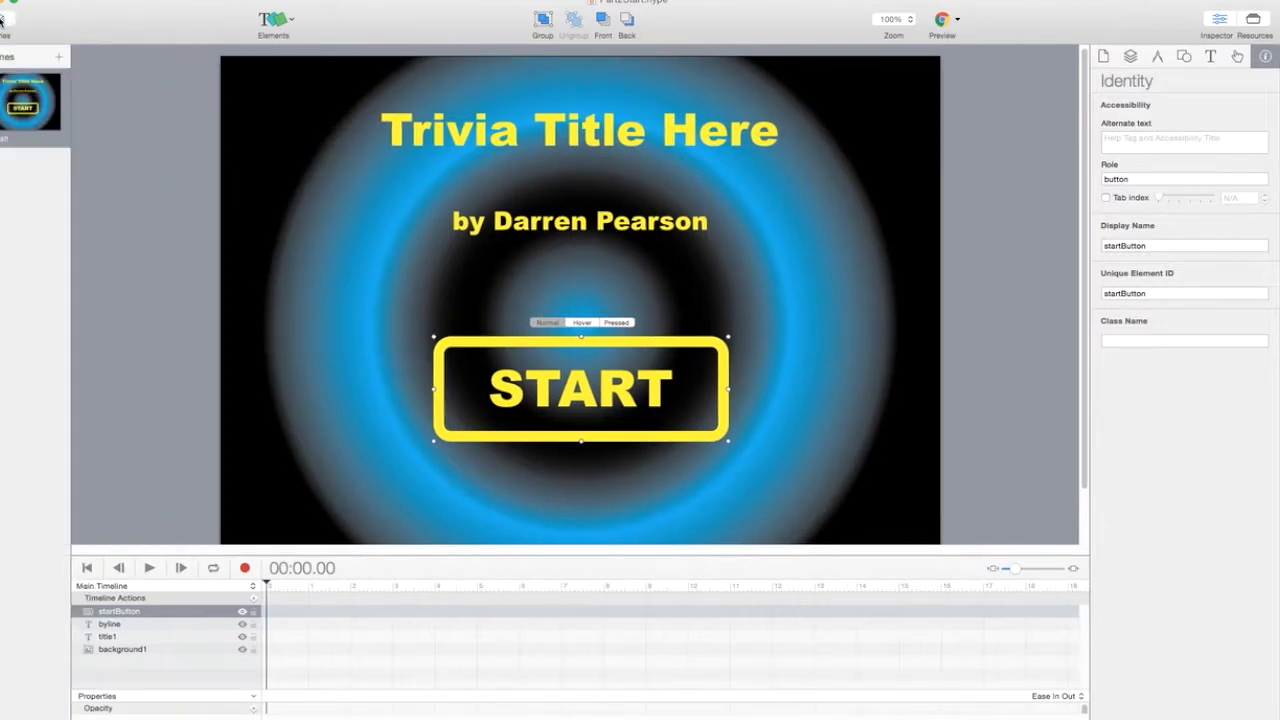
pyautogui.click(3, 19)
pyautogui.click(3, 19)
pyautogui.click(23, 117)
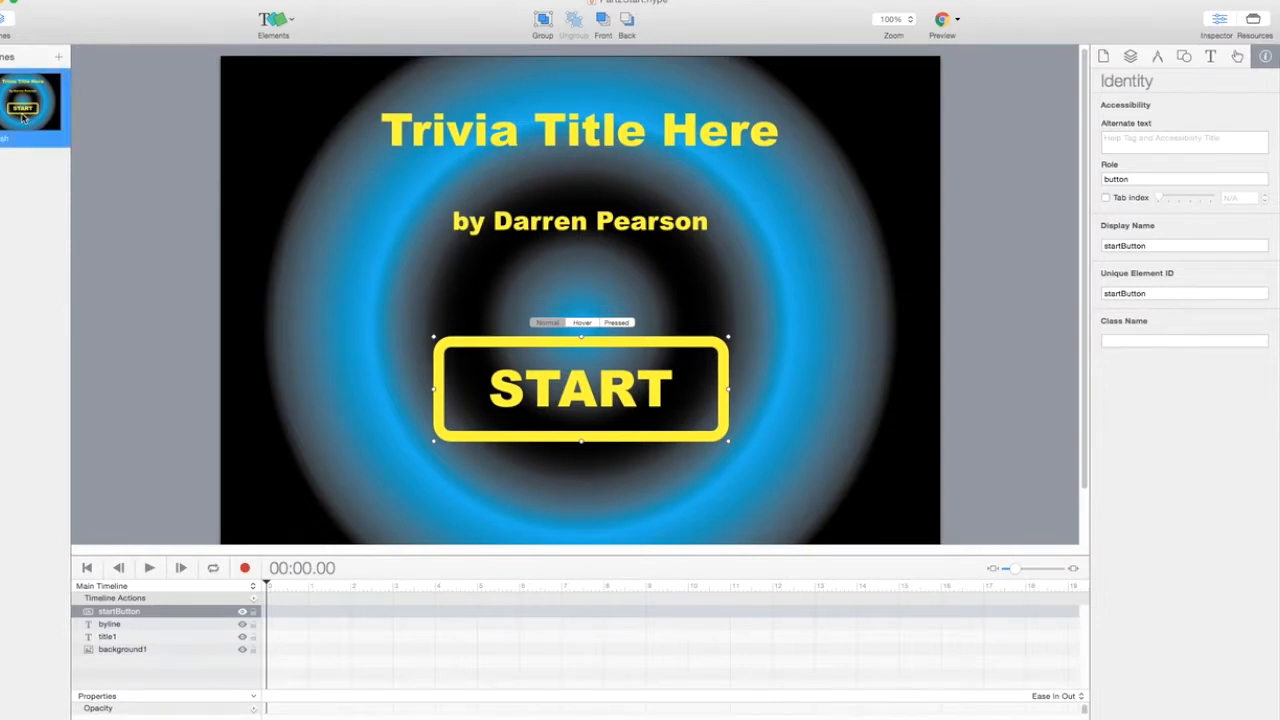
pyautogui.click(225, 2)
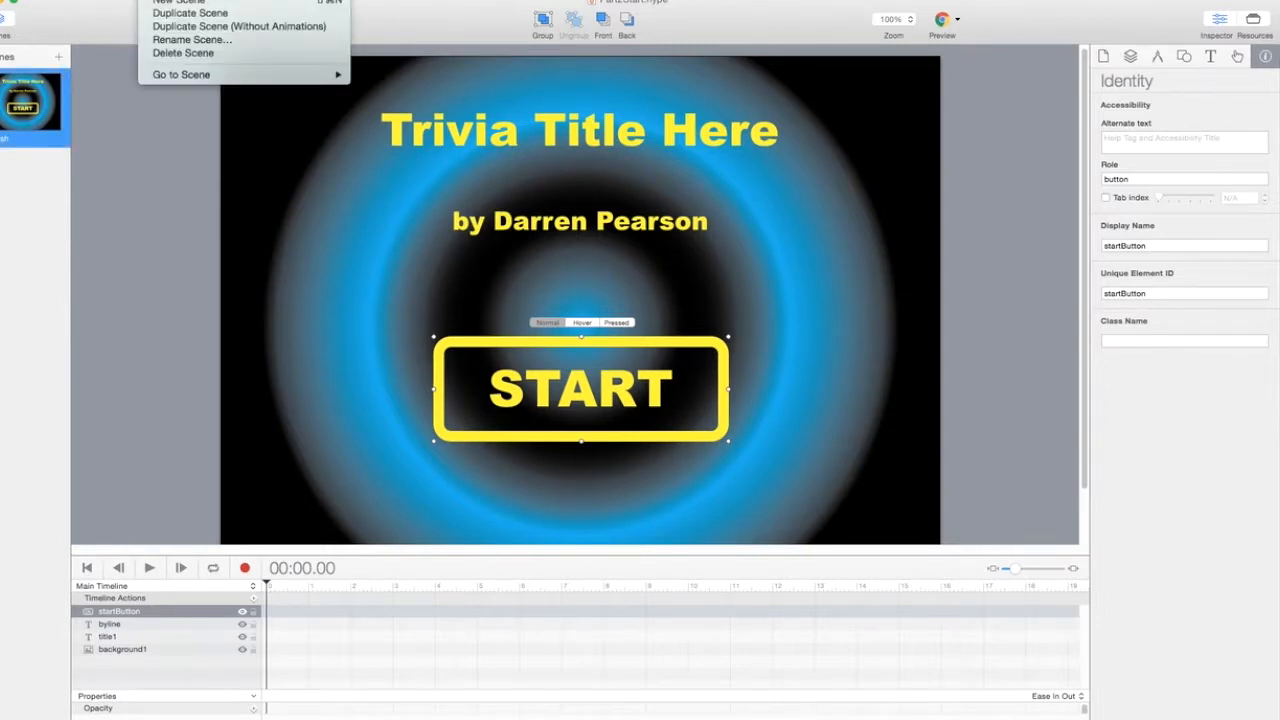
pyautogui.click(189, 14)
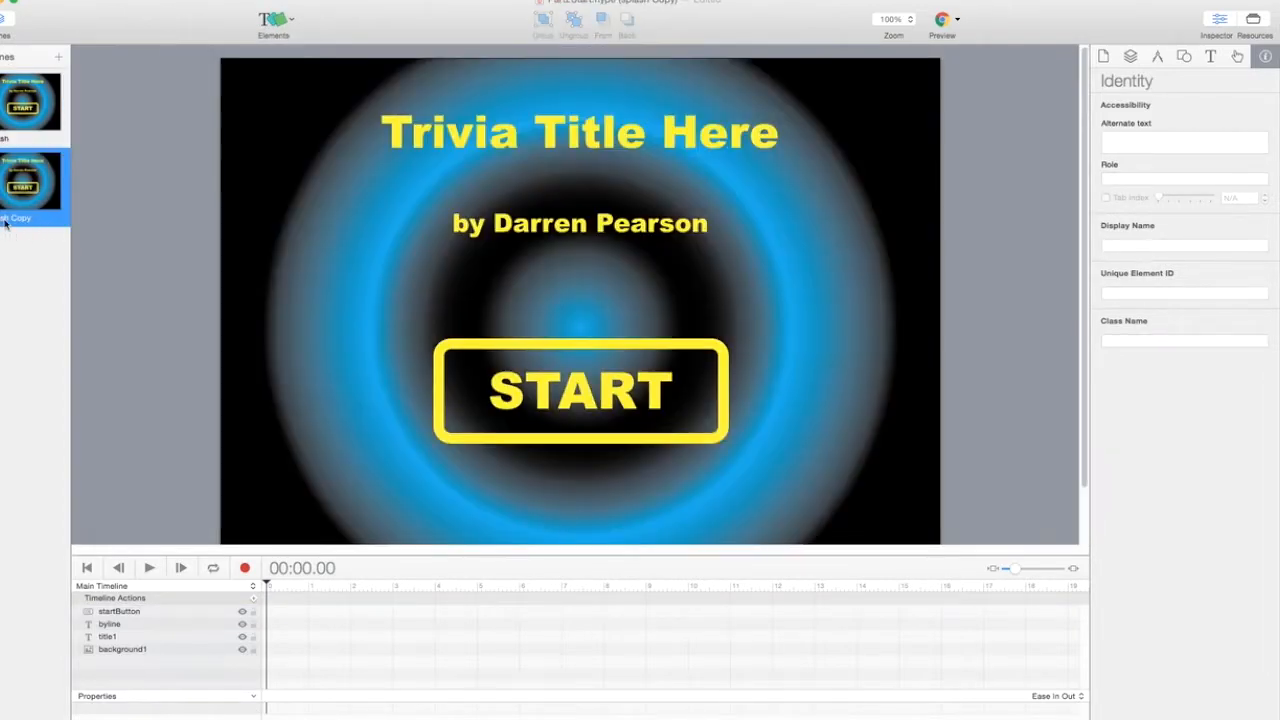
# - Rename the duplicated splash scene as "main"
pyautogui.doubleClick(5, 224)
pyautogui.press('BackSpace')
pyautogui.write('main')
pyautogui.press('Return')
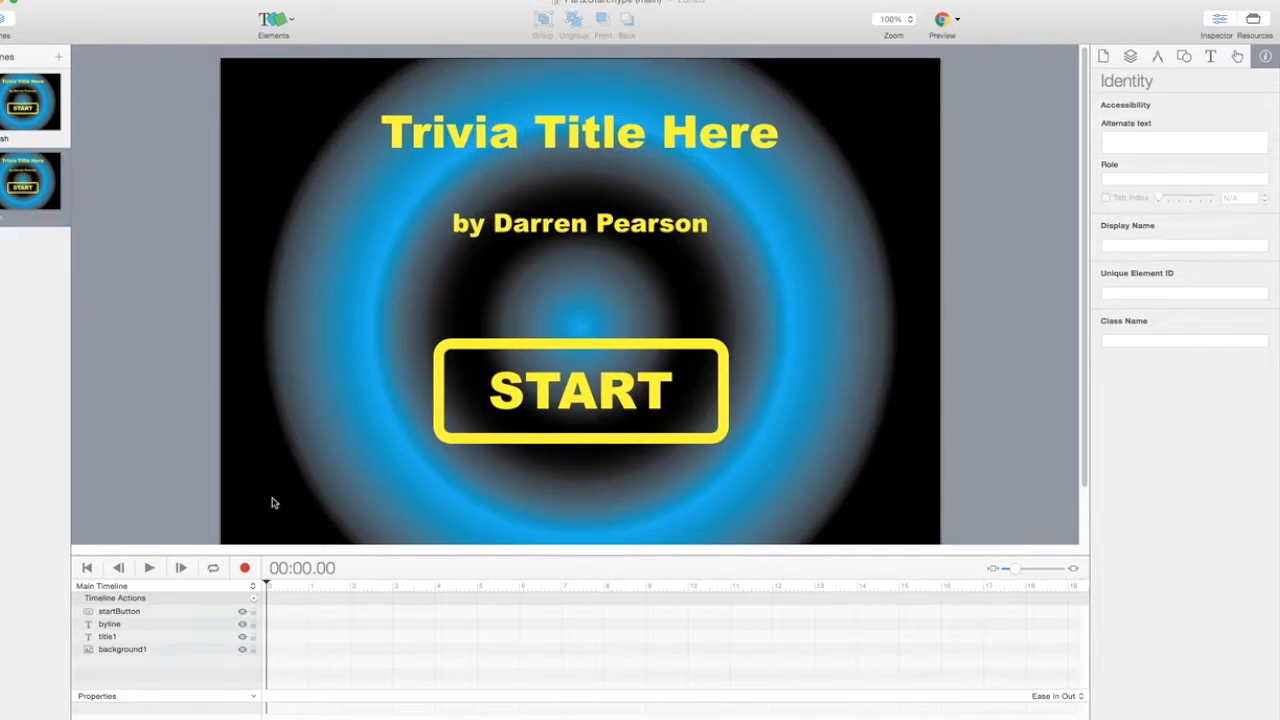
# - Delete the title text, the byline text and the START button from the main scene, keeping the background image
pyautogui.click(502, 135)
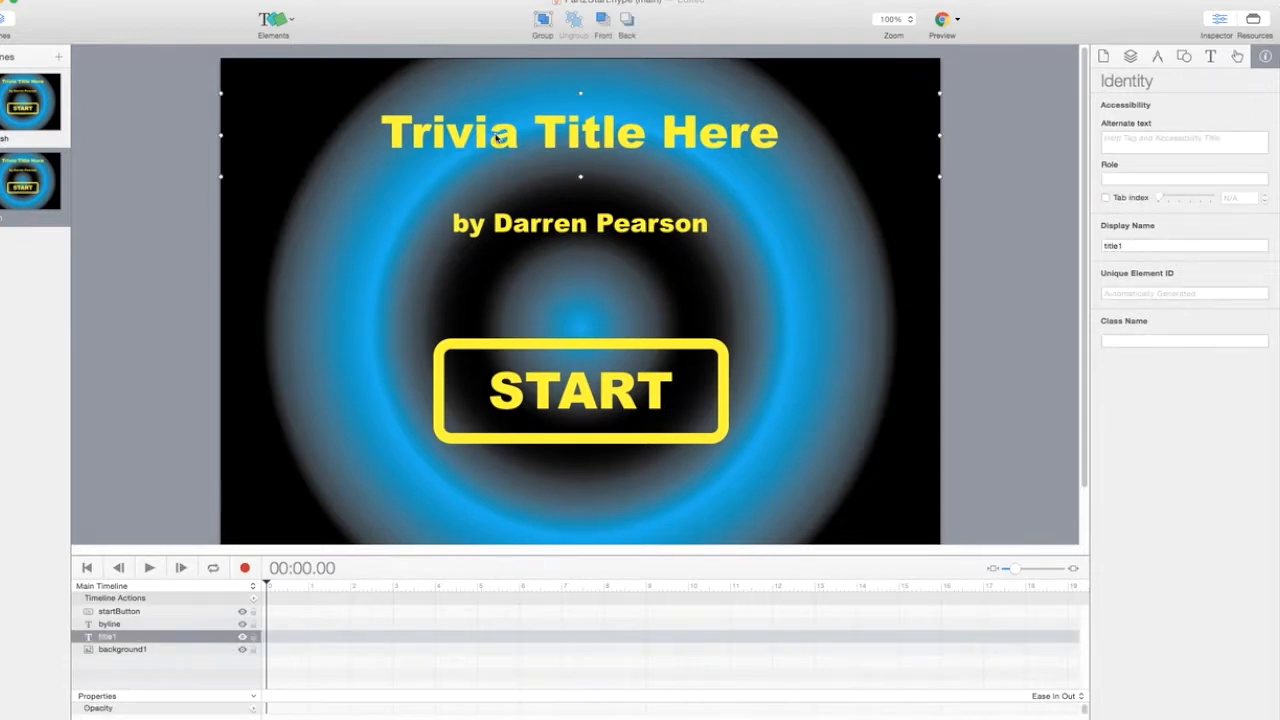
pyautogui.keyDown('shift'); pyautogui.click(550, 228); pyautogui.keyUp('shift')
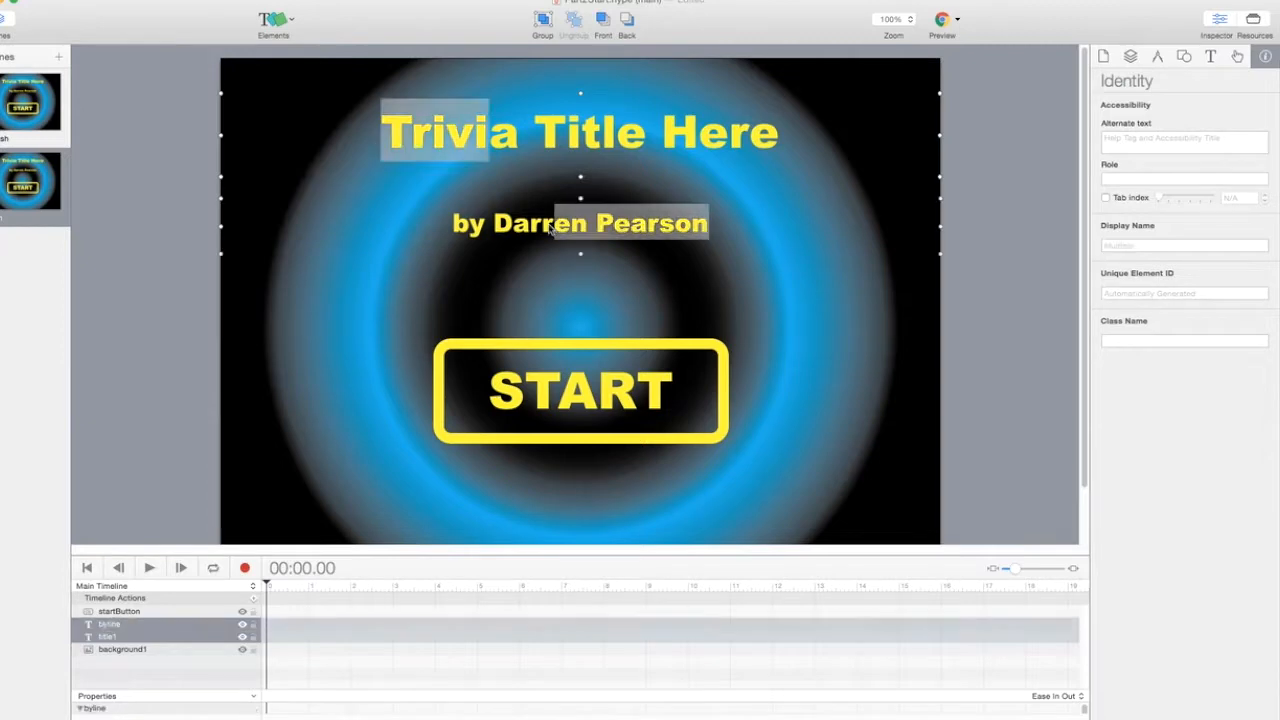
pyautogui.keyDown('shift'); pyautogui.click(593, 352); pyautogui.keyUp('shift')
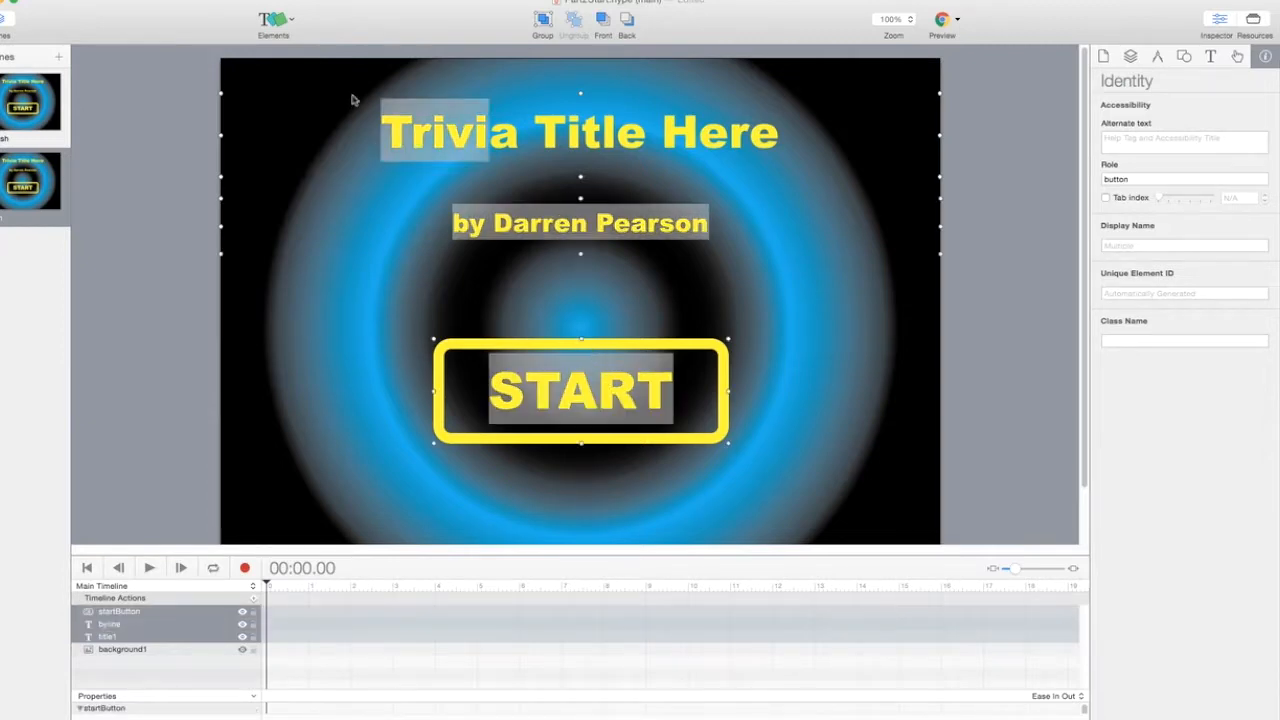
pyautogui.click(85, 0)
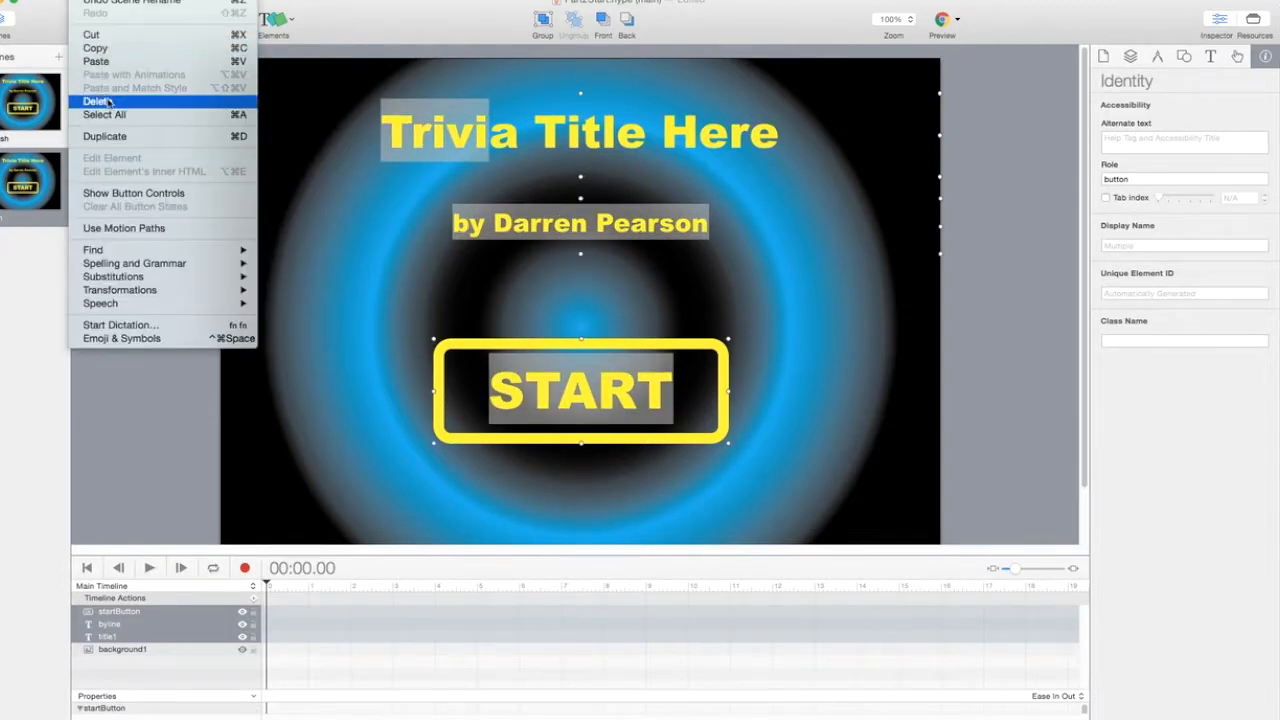
pyautogui.click(107, 104)
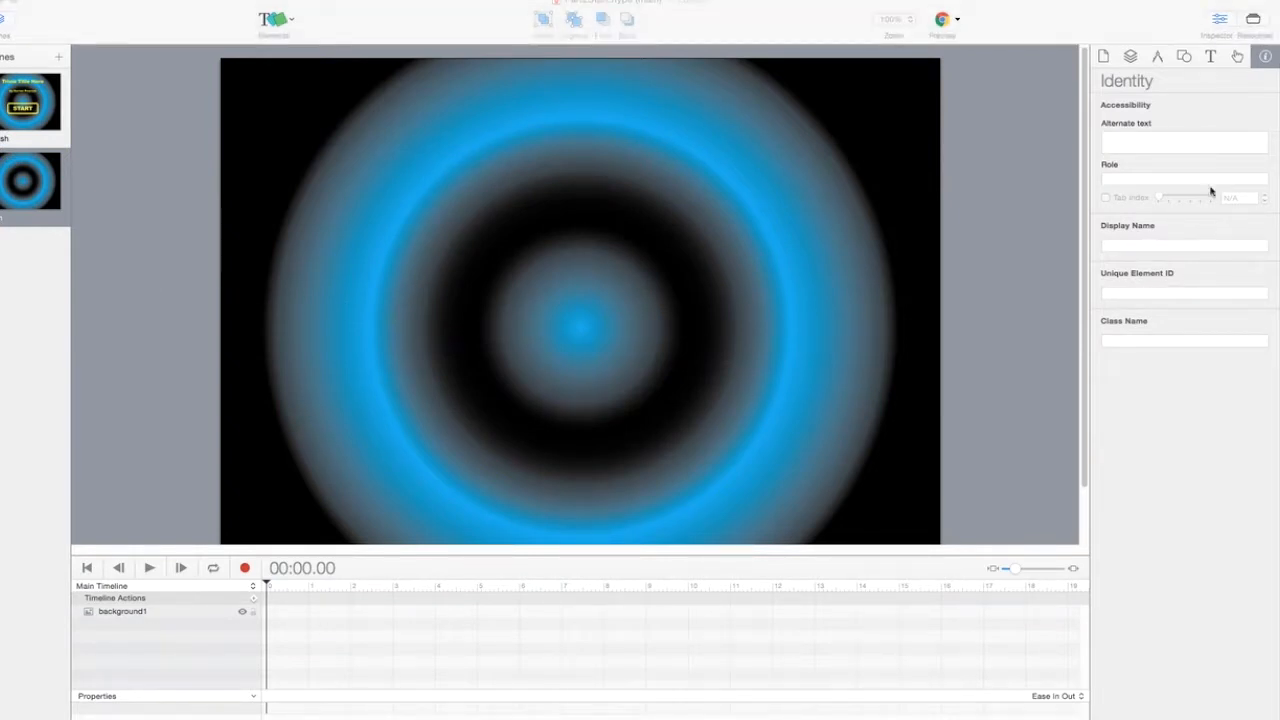
# - Switch to Part2Elements.txt and review the scene setup instructions and the infoDisplay text element's specification
pyautogui.click(429, 9)
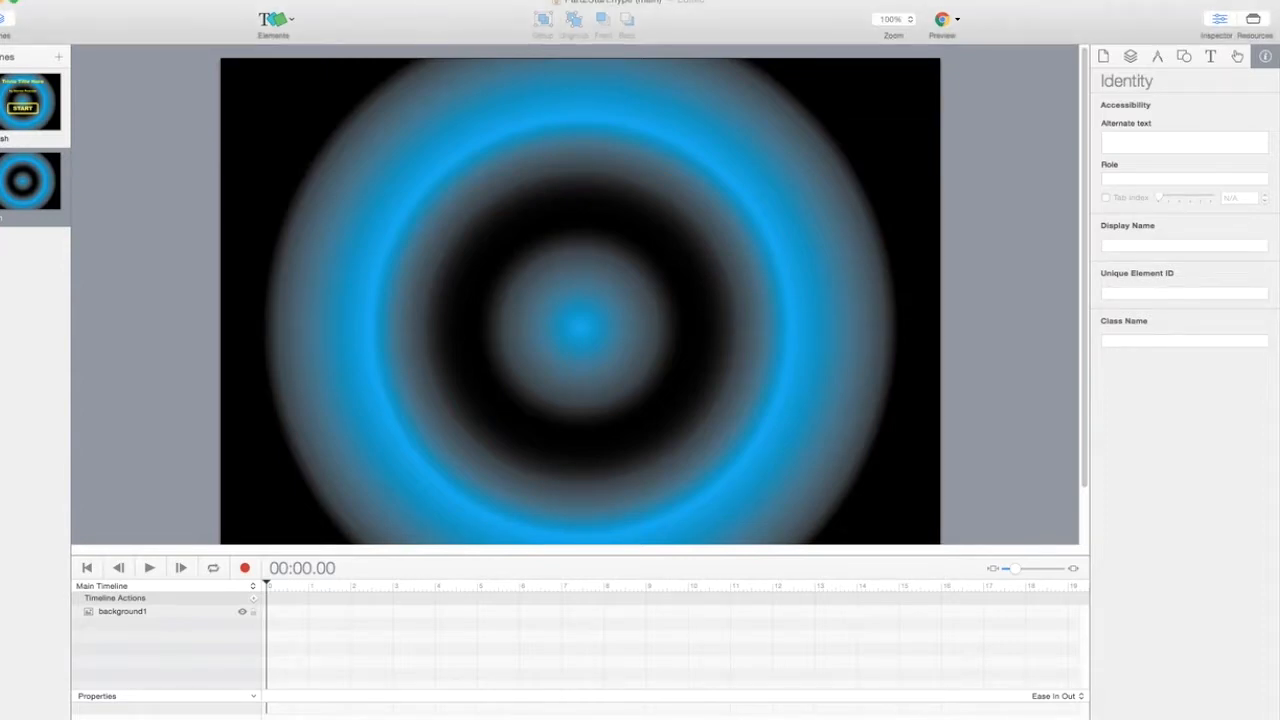
pyautogui.press('super+Tab')
pyautogui.press('super+a')
pyautogui.click(565, 140)
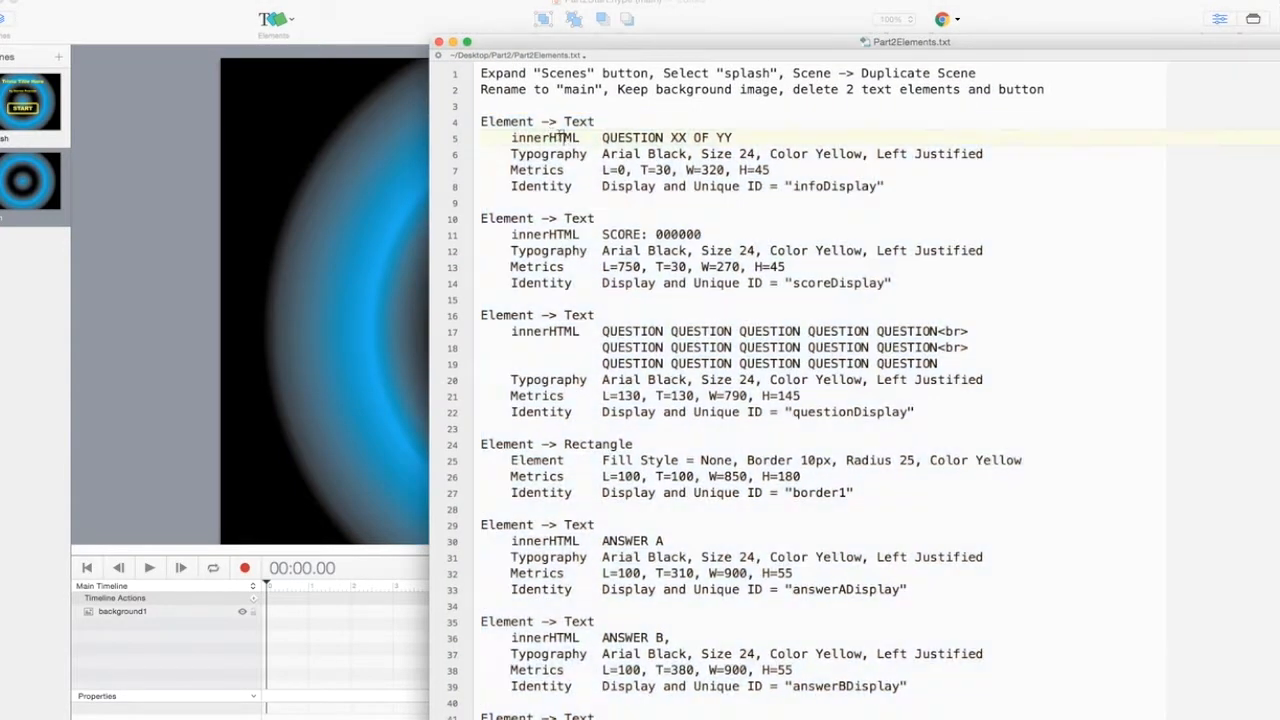
pyautogui.moveTo(534, 89); pyautogui.dragTo(1061, 85)
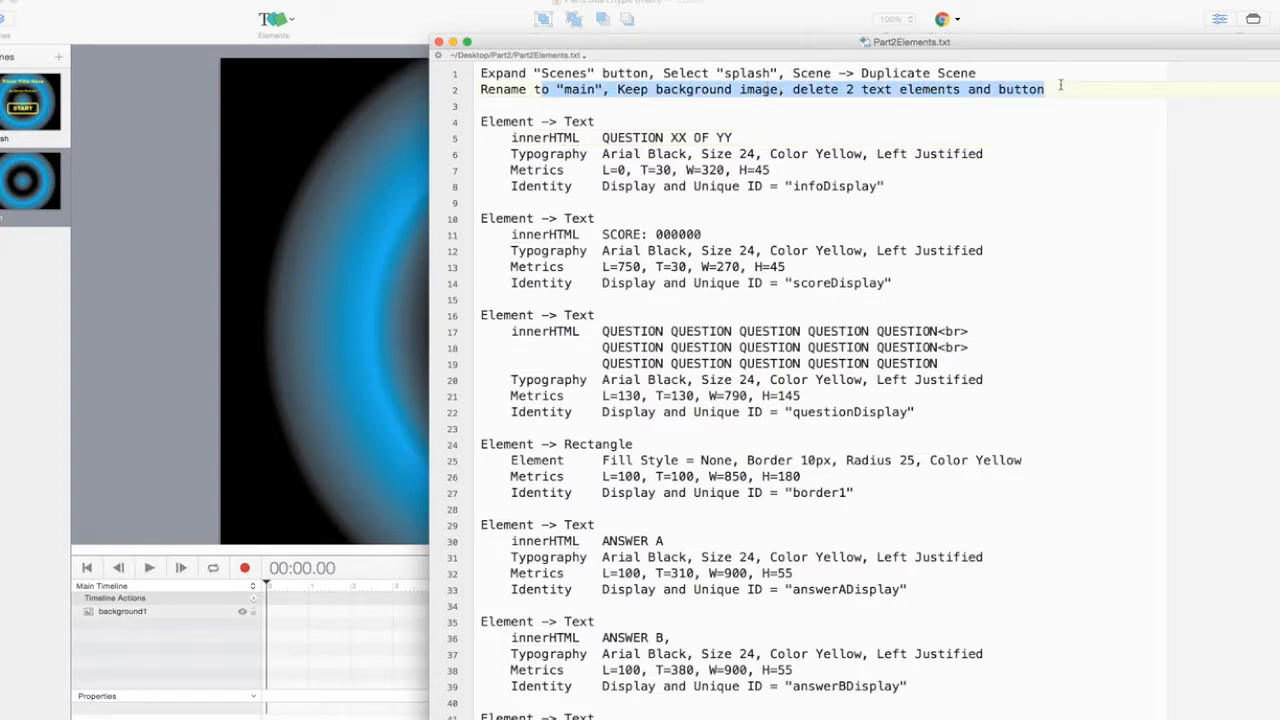
pyautogui.moveTo(481, 121); pyautogui.dragTo(1003, 188)
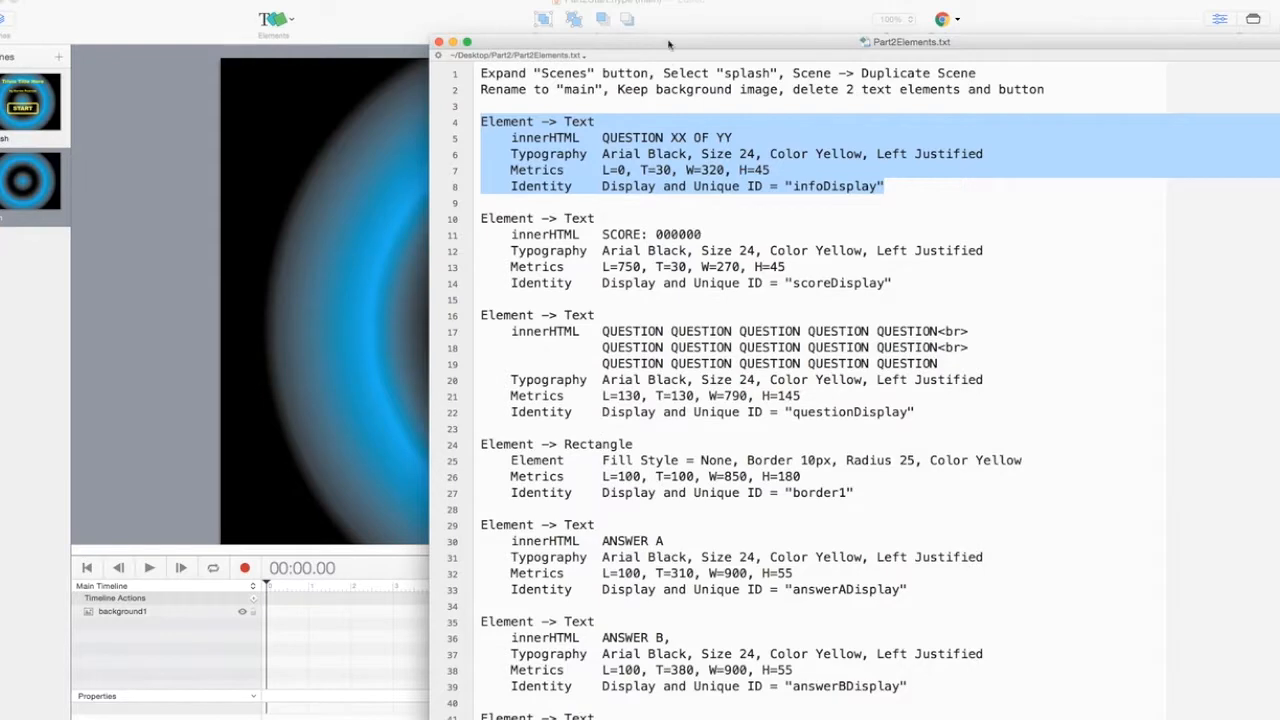
# - Move the specification document aside, return to Hype and add a new text element to the main scene
pyautogui.moveTo(669, 48); pyautogui.dragTo(1279, 48)
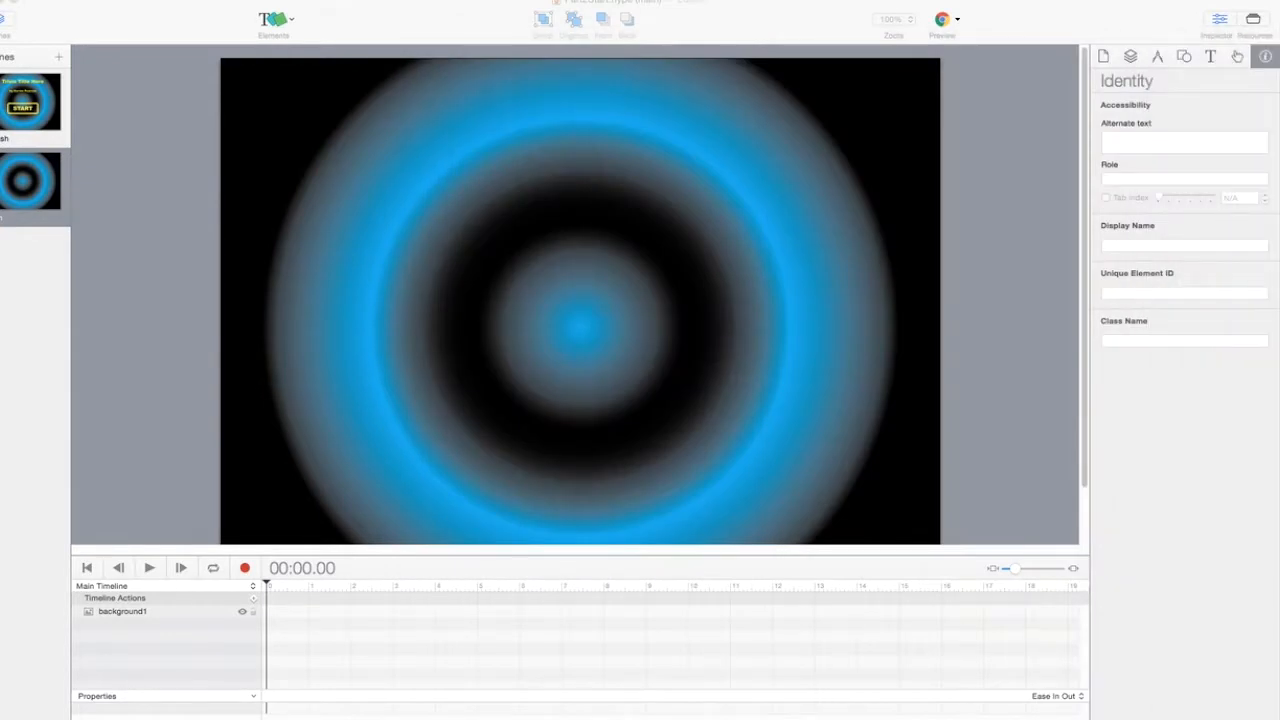
pyautogui.click(328, 9)
pyautogui.click(276, 20)
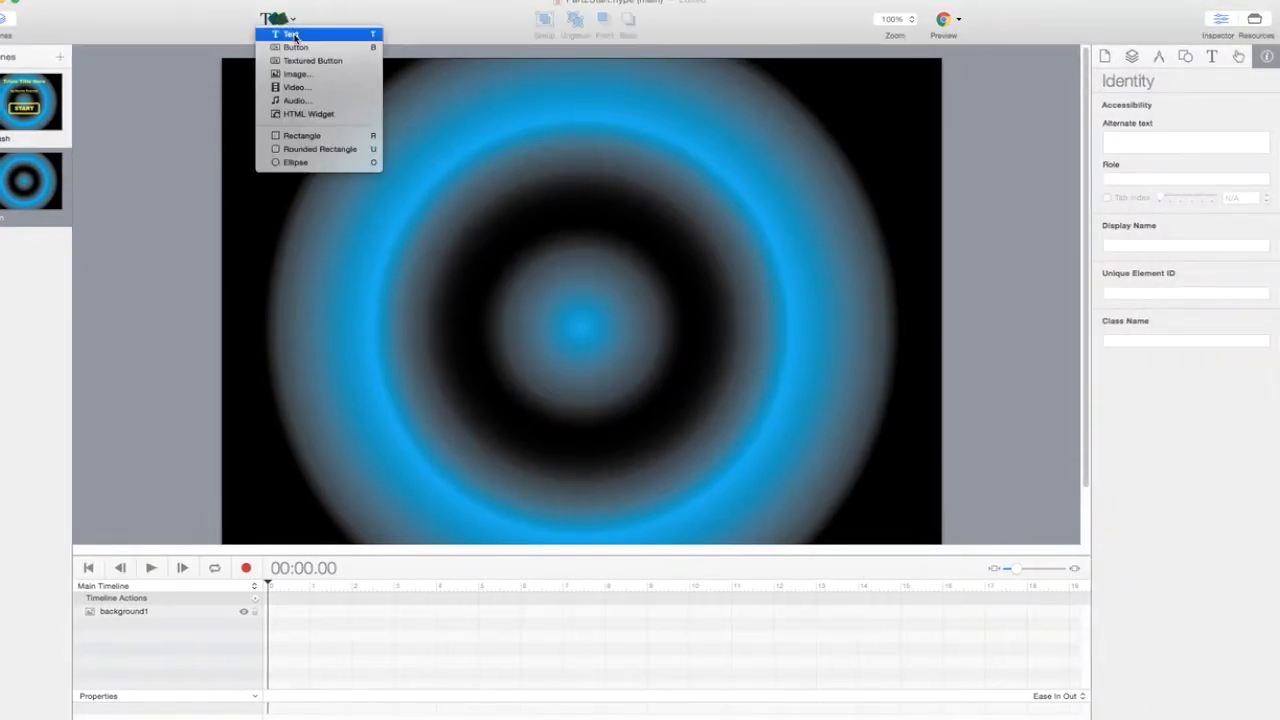
pyautogui.click(293, 38)
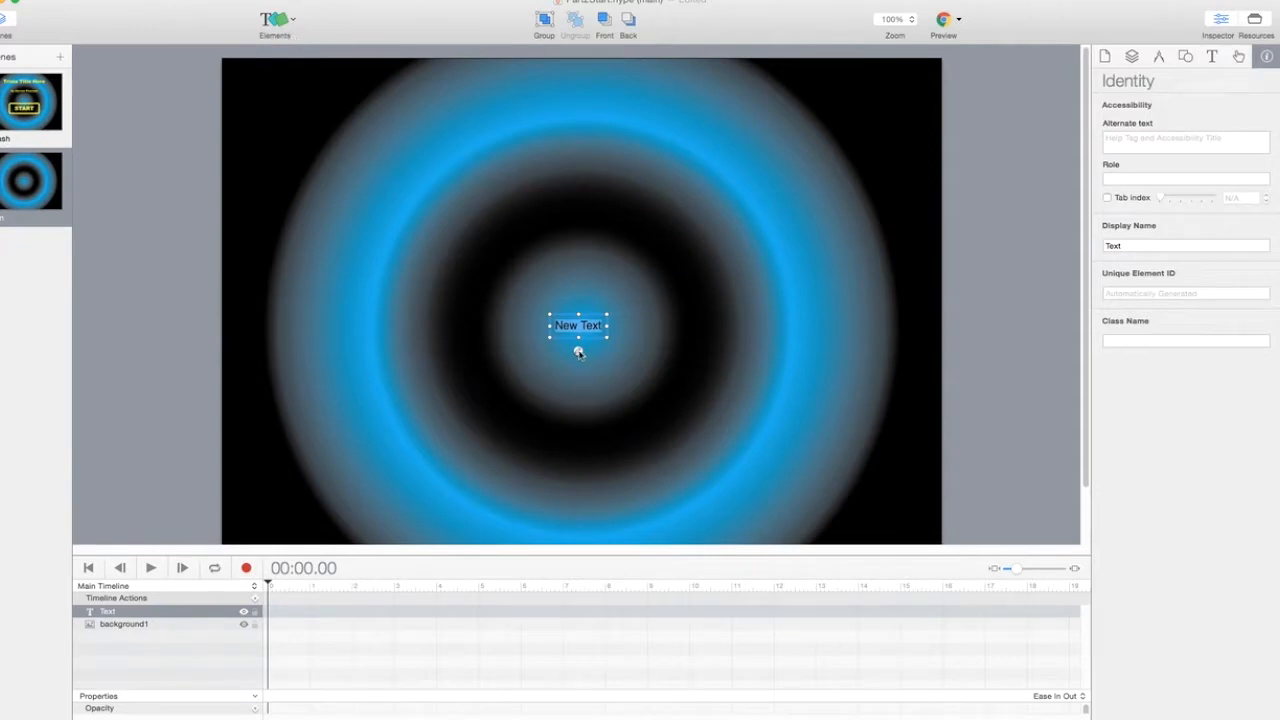
# - Replace the new text element's inner HTML with "QUESTION XX OF YY"
pyautogui.click(578, 352)
pyautogui.moveTo(102, 381); pyautogui.dragTo(21, 381)
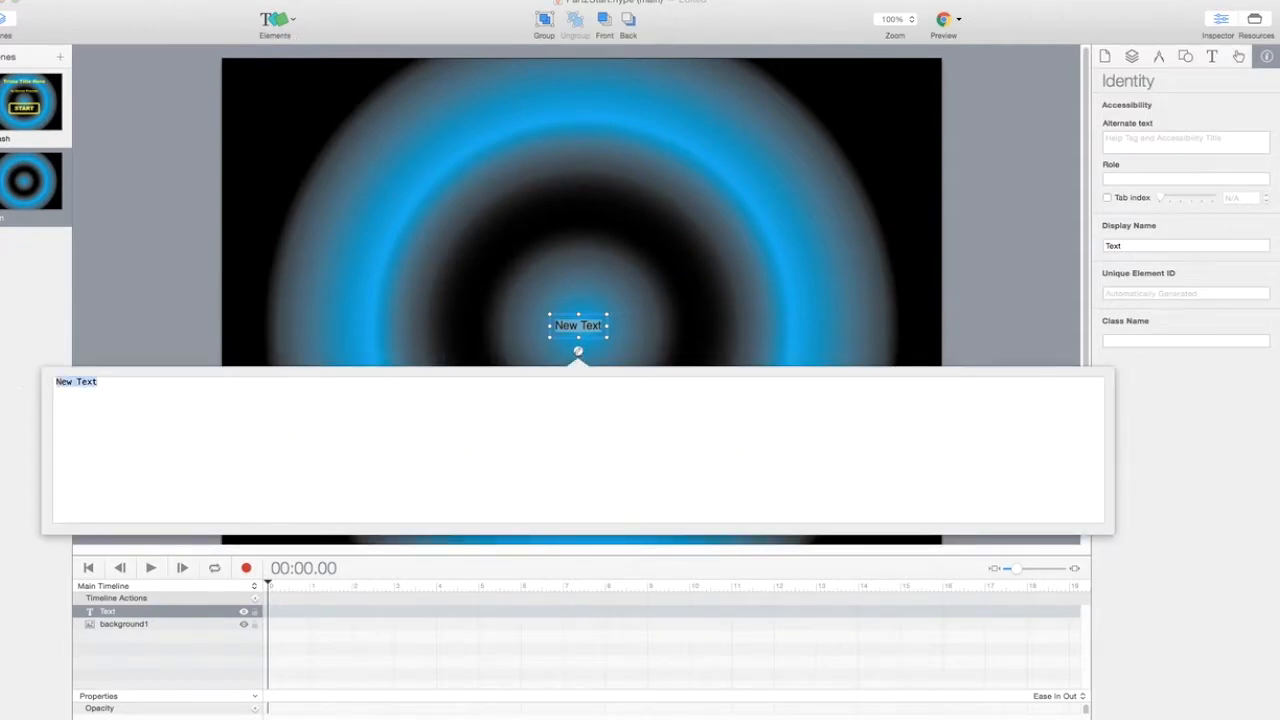
pyautogui.press('BackSpace')
pyautogui.write('QUEST')
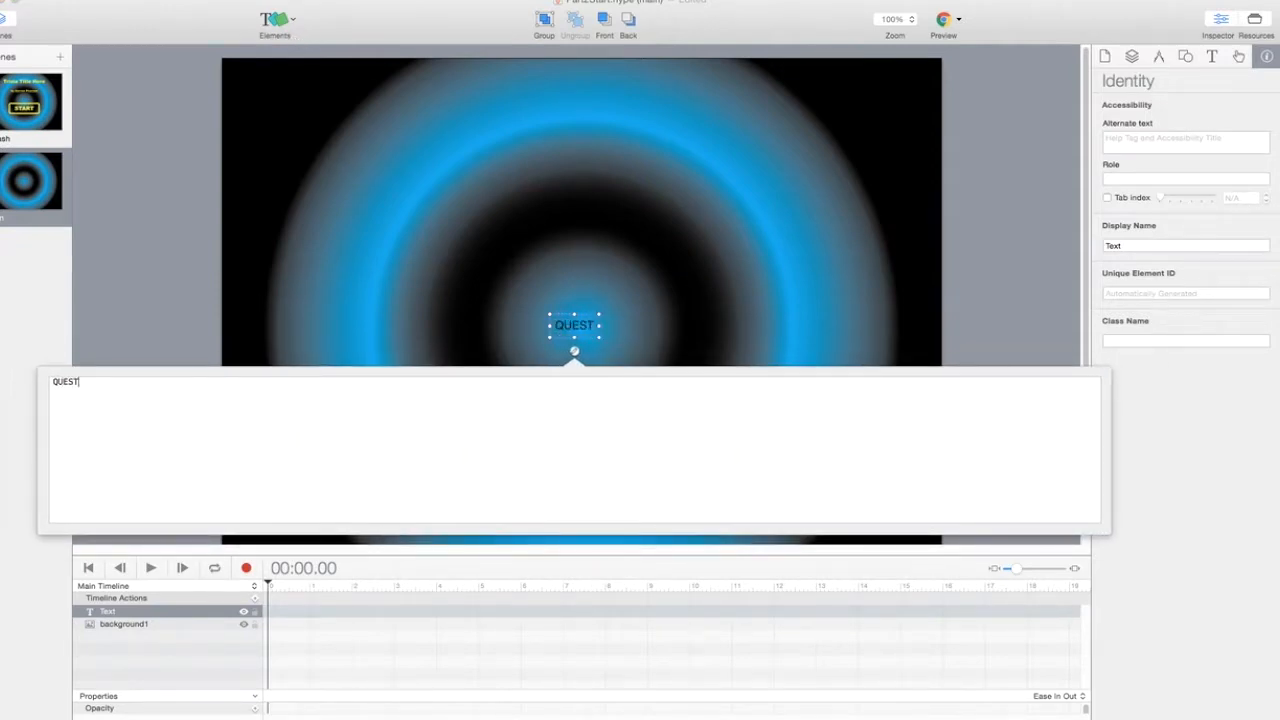
pyautogui.write('ION XX')
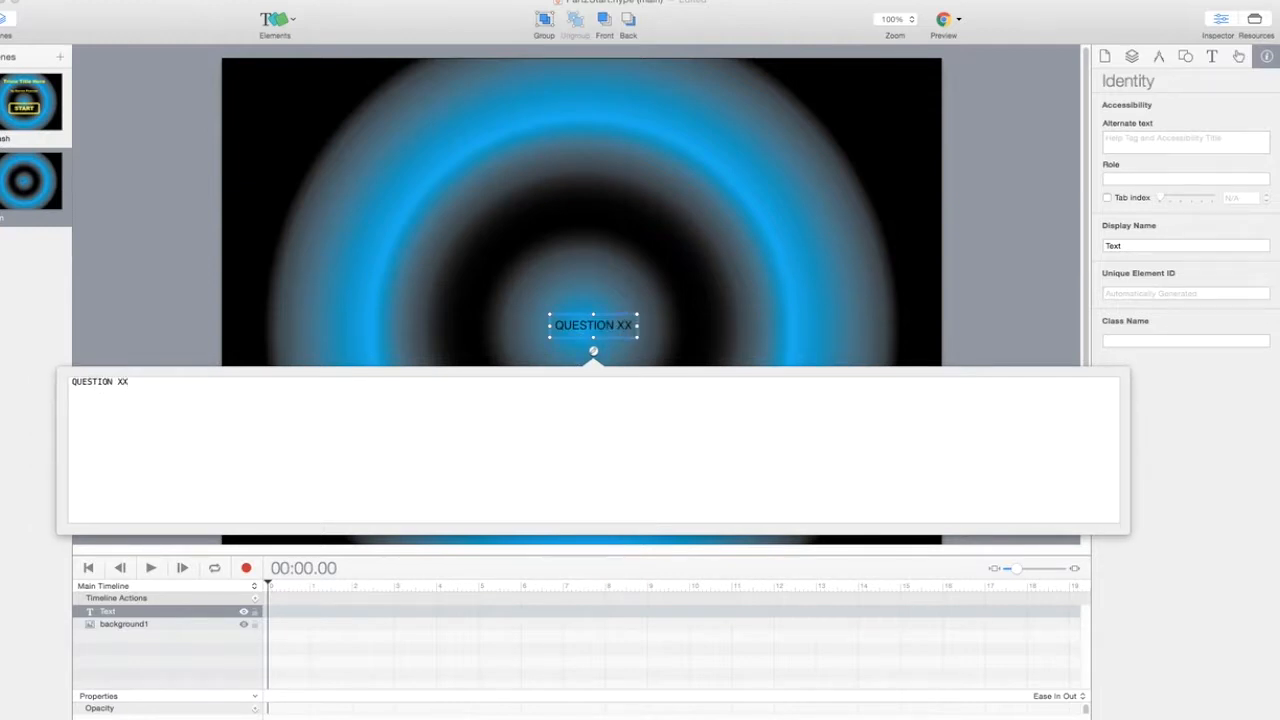
pyautogui.write(' OF YY')
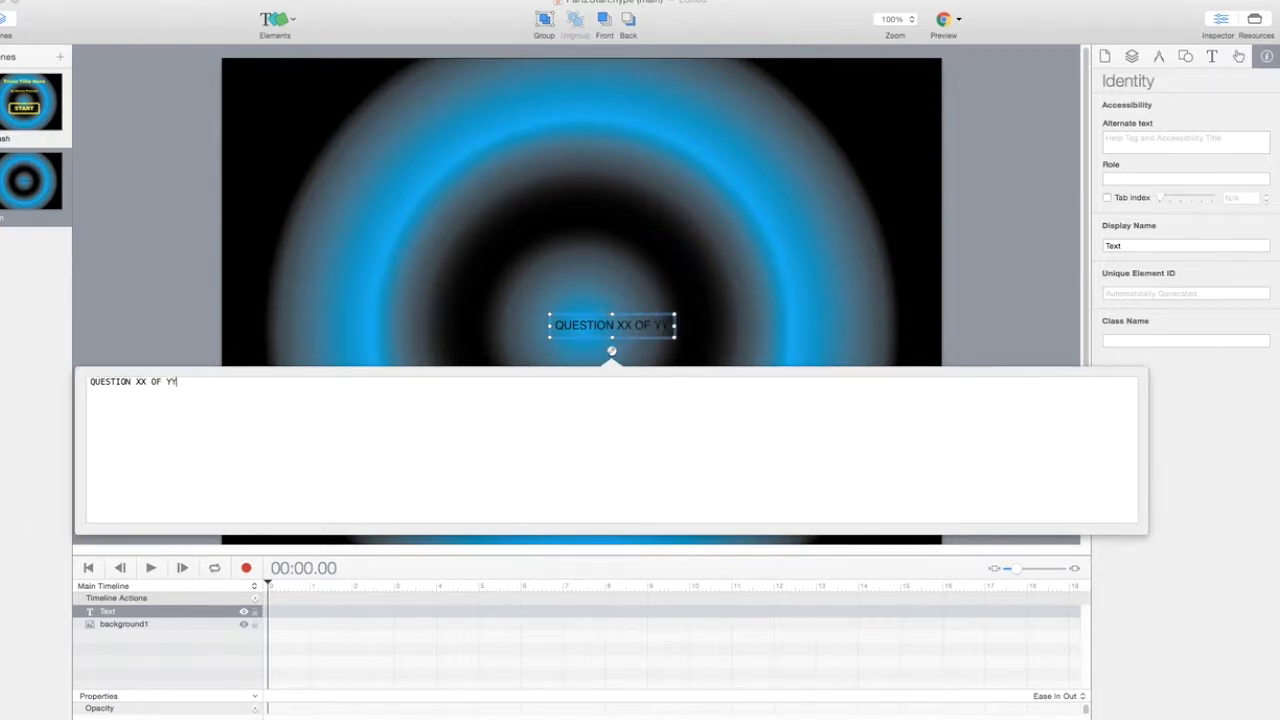
pyautogui.click(158, 314)
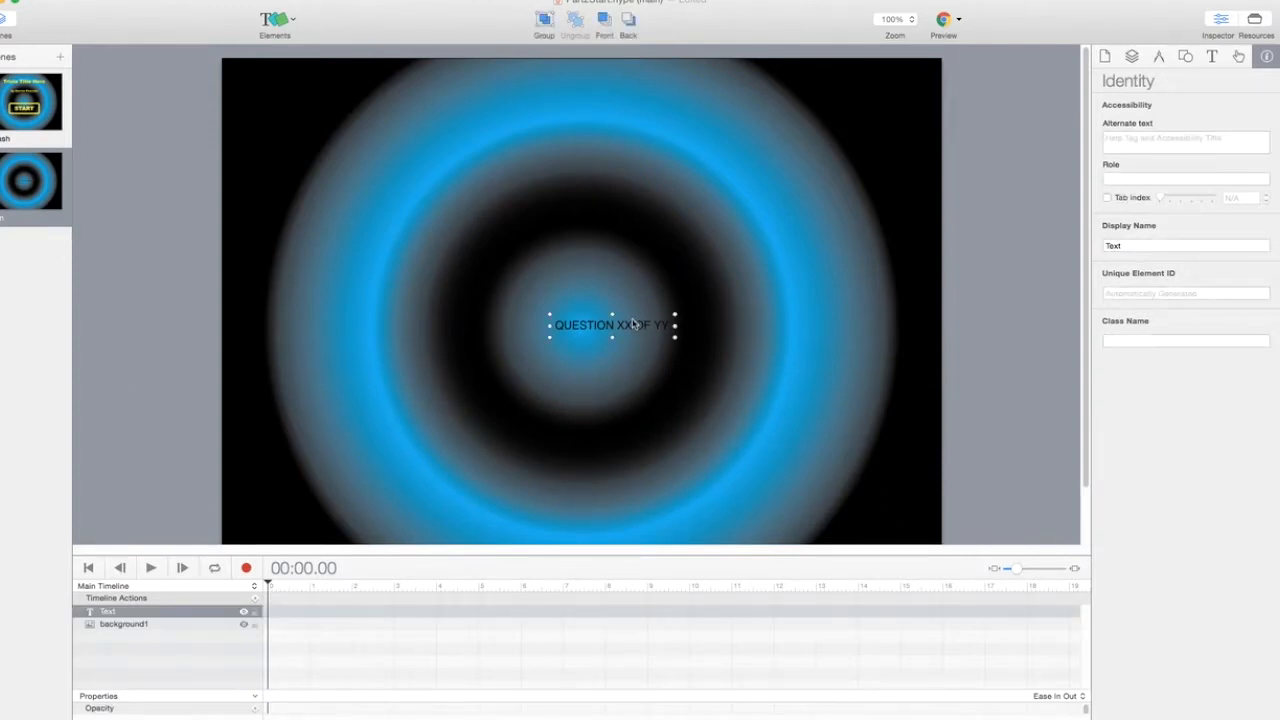
# - Format the question counter text as Arial Black, size 24, yellow and left-aligned
pyautogui.click(1212, 57)
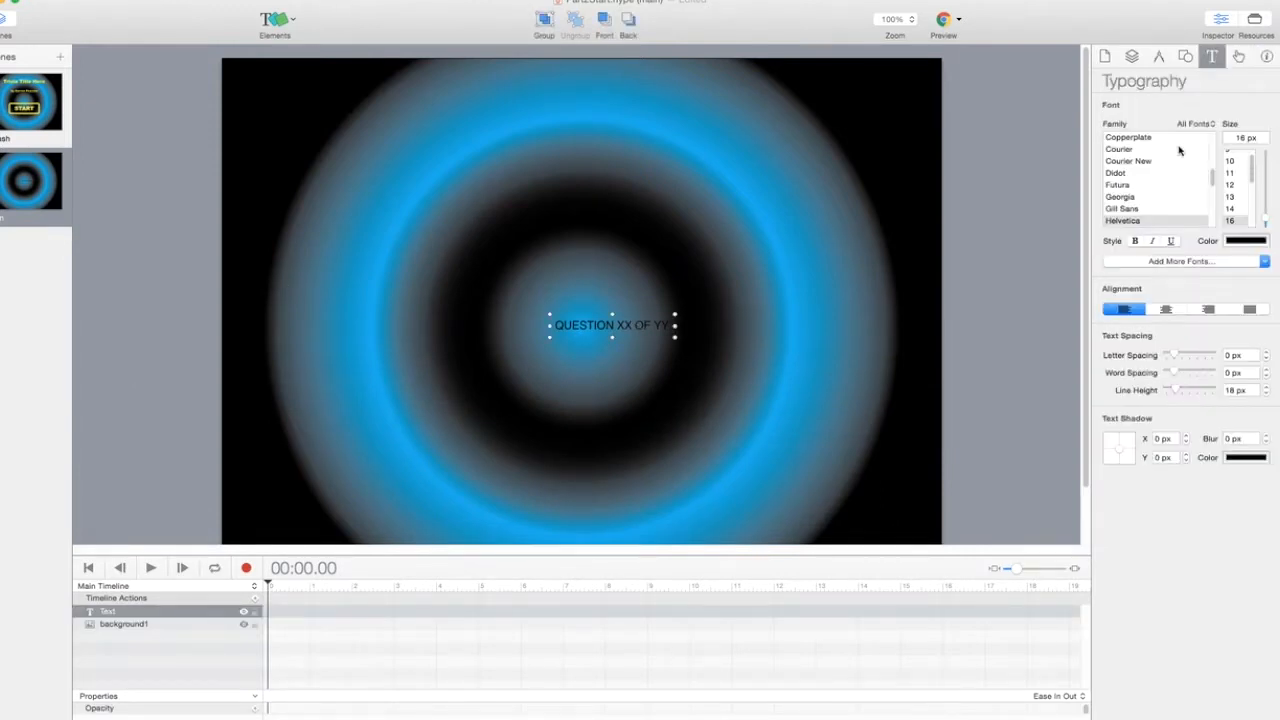
pyautogui.moveTo(1214, 177); pyautogui.dragTo(1214, 138)
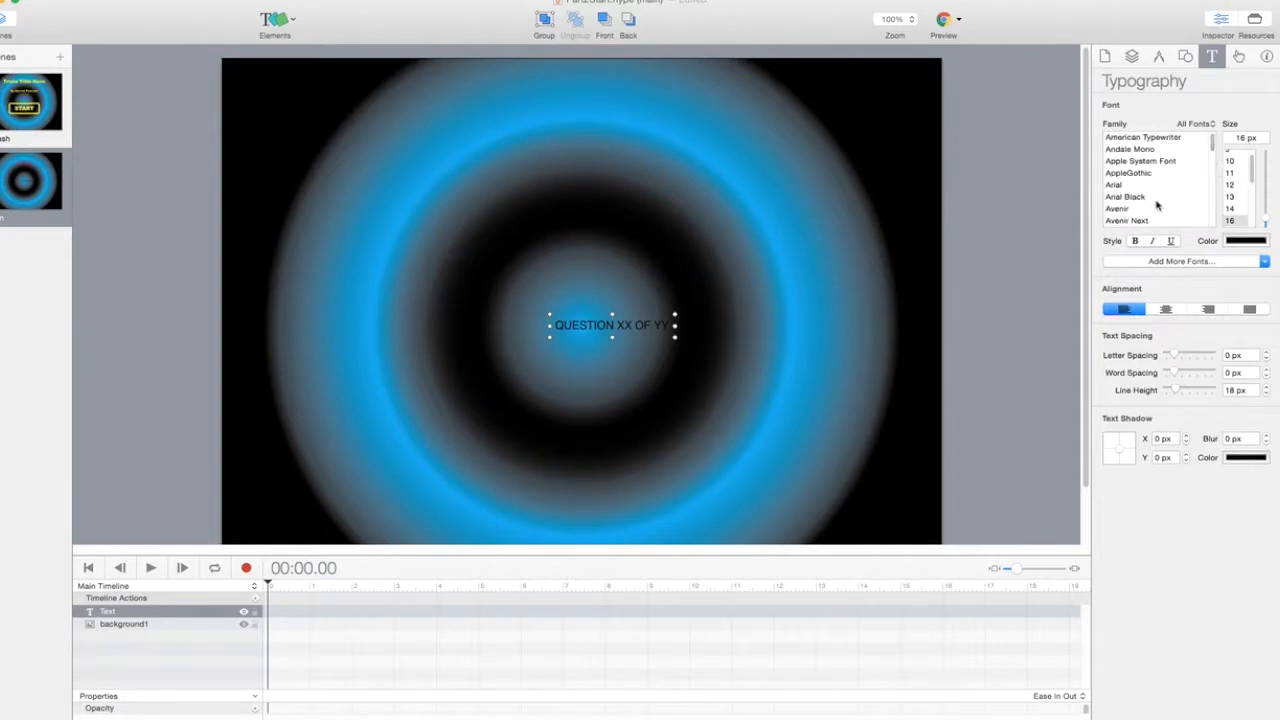
pyautogui.click(1146, 198)
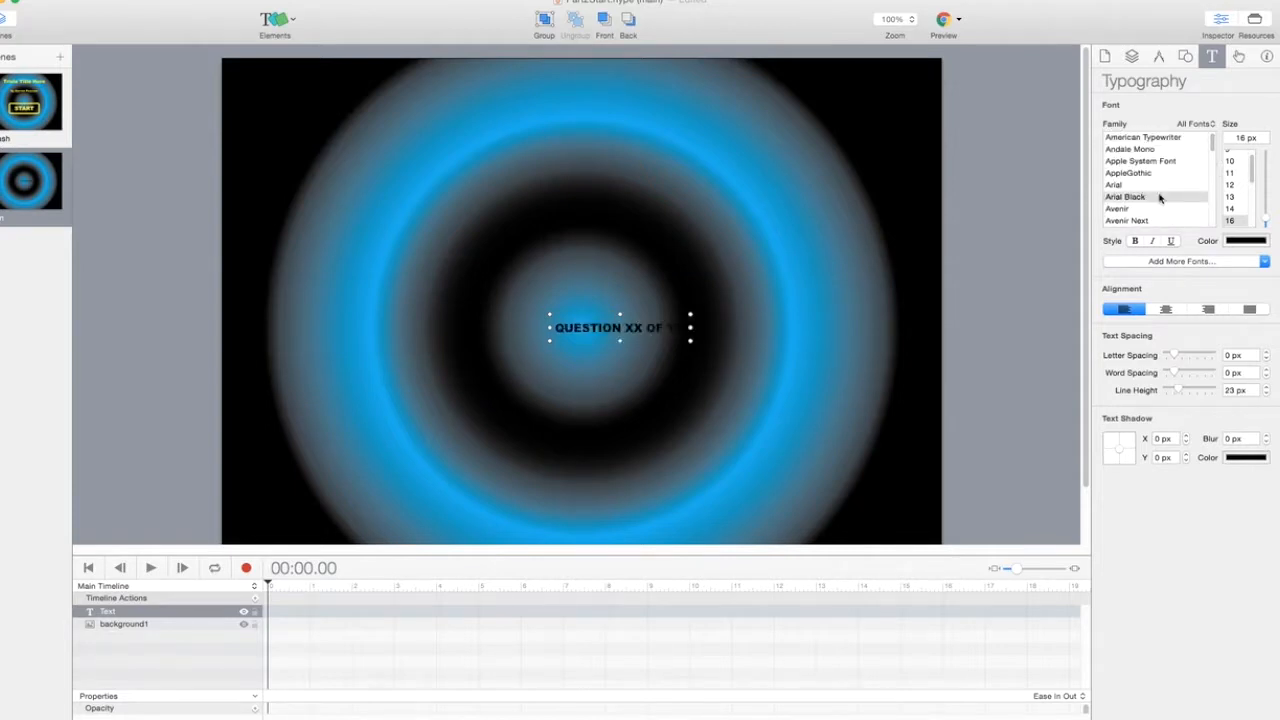
pyautogui.scroll(-3, 1244, 188)
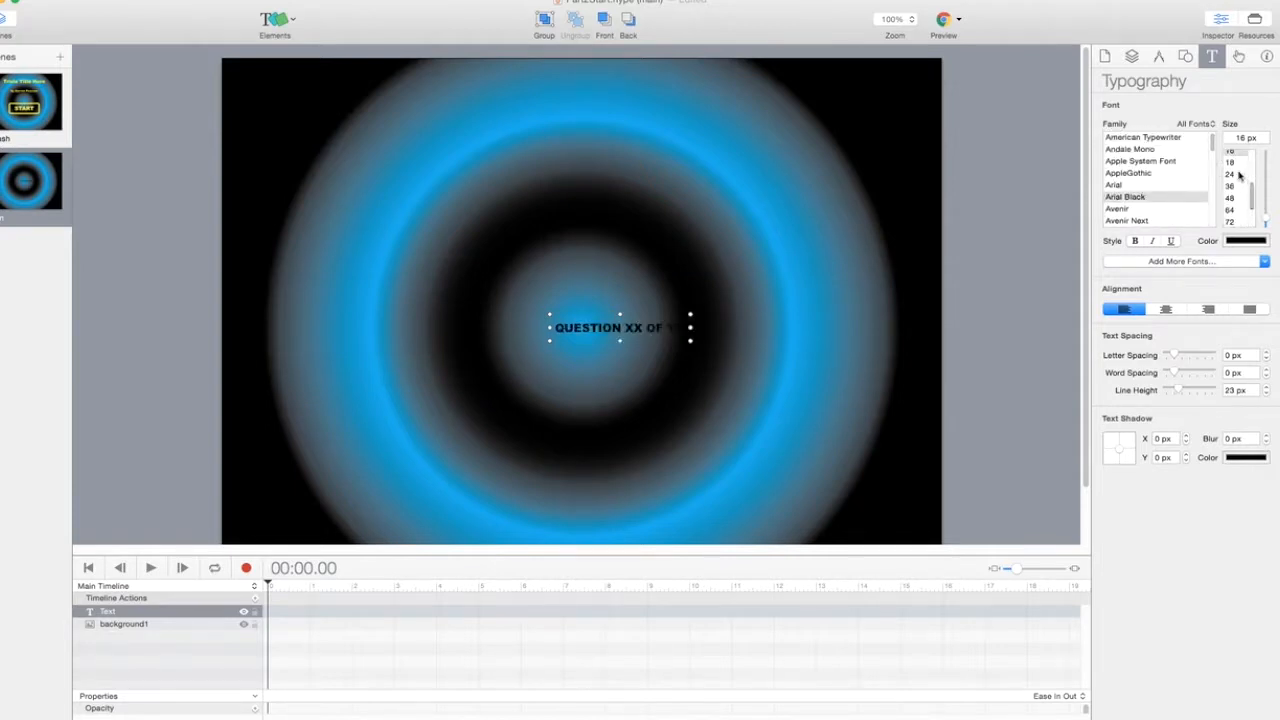
pyautogui.click(1230, 174)
pyautogui.click(1245, 241)
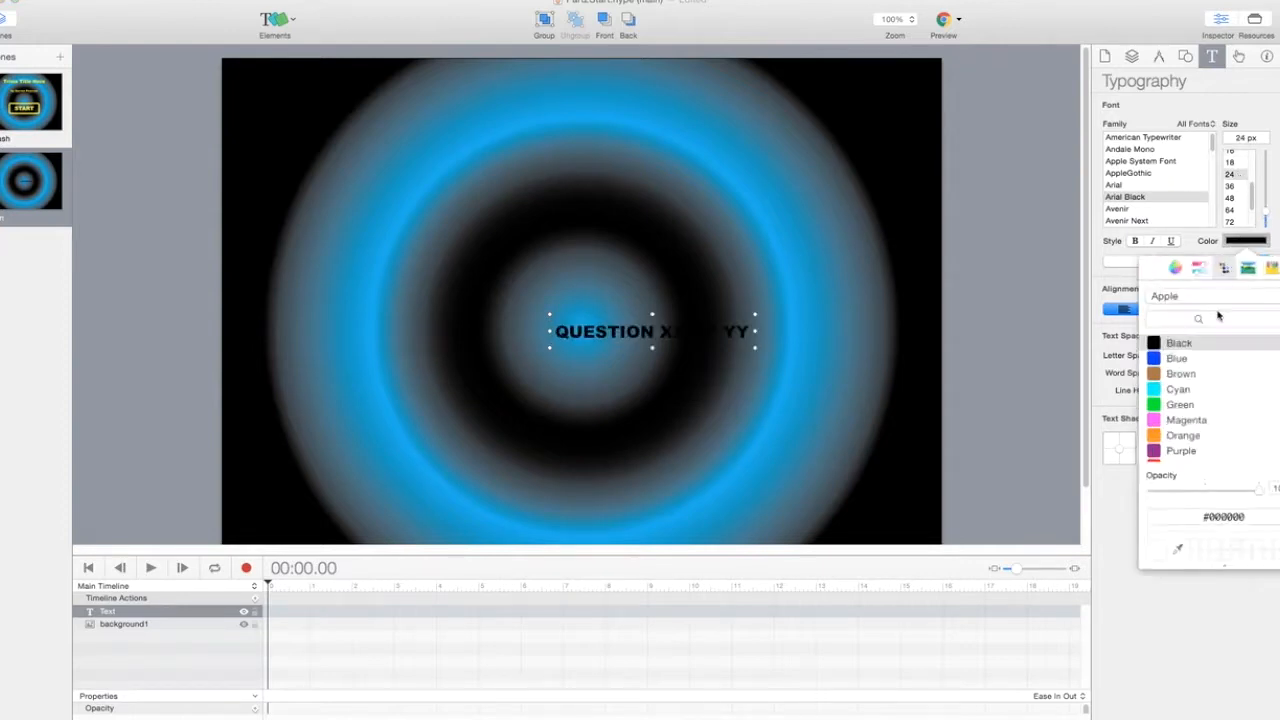
pyautogui.scroll(-2, 1208, 428)
pyautogui.click(1195, 422)
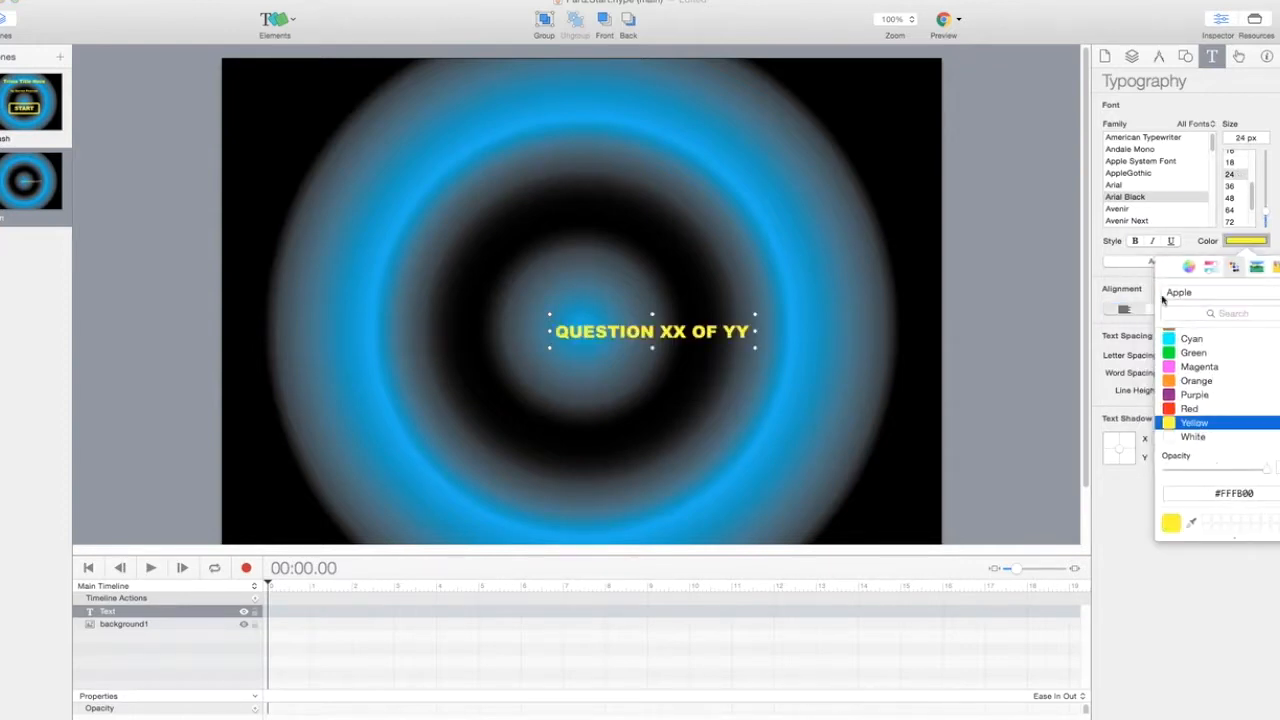
pyautogui.click(1123, 309)
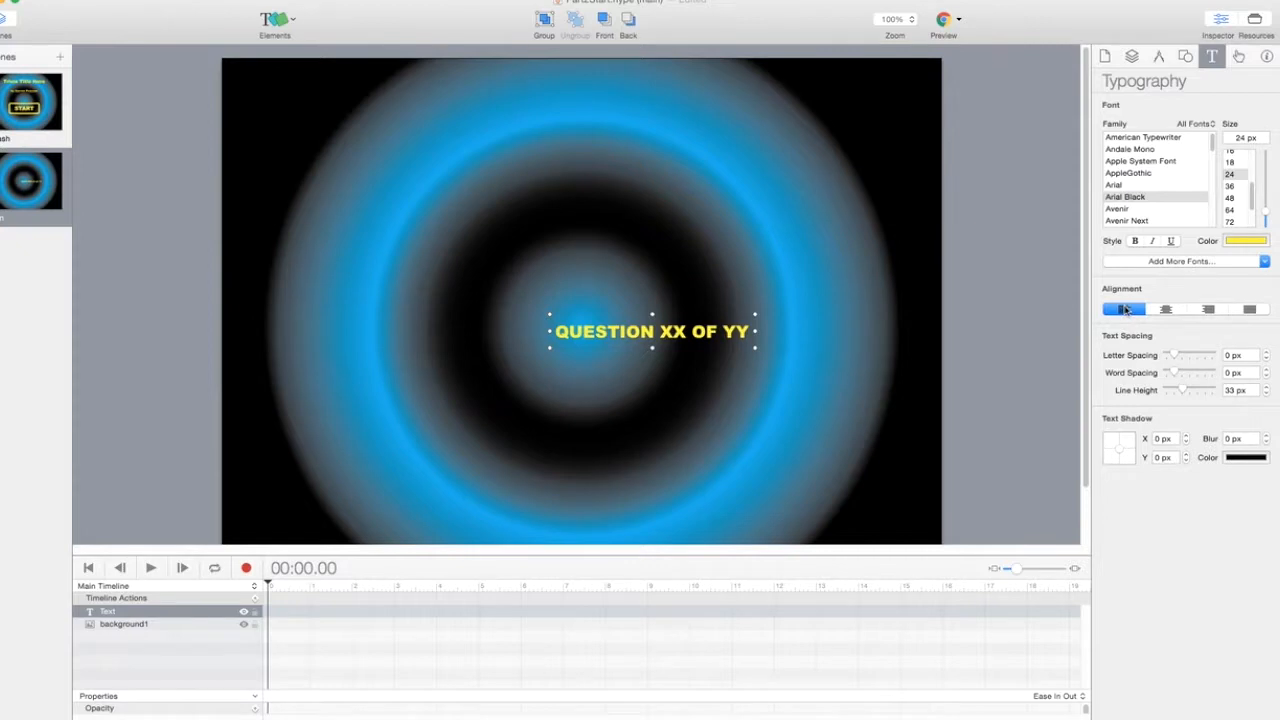
# - Place the question counter text at left 0, top 30, with width 320 and height 45 px
pyautogui.click(1160, 58)
pyautogui.click(1149, 173)
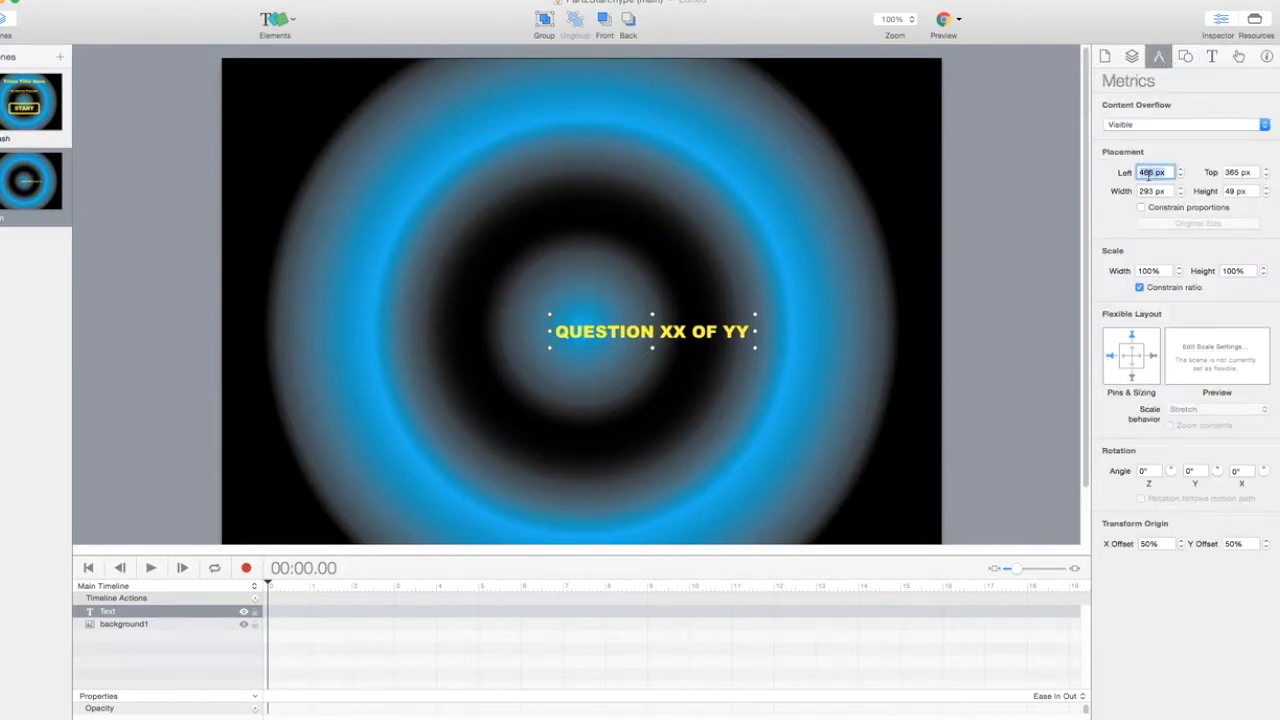
pyautogui.write('0')
pyautogui.press('Tab')
pyautogui.write('30')
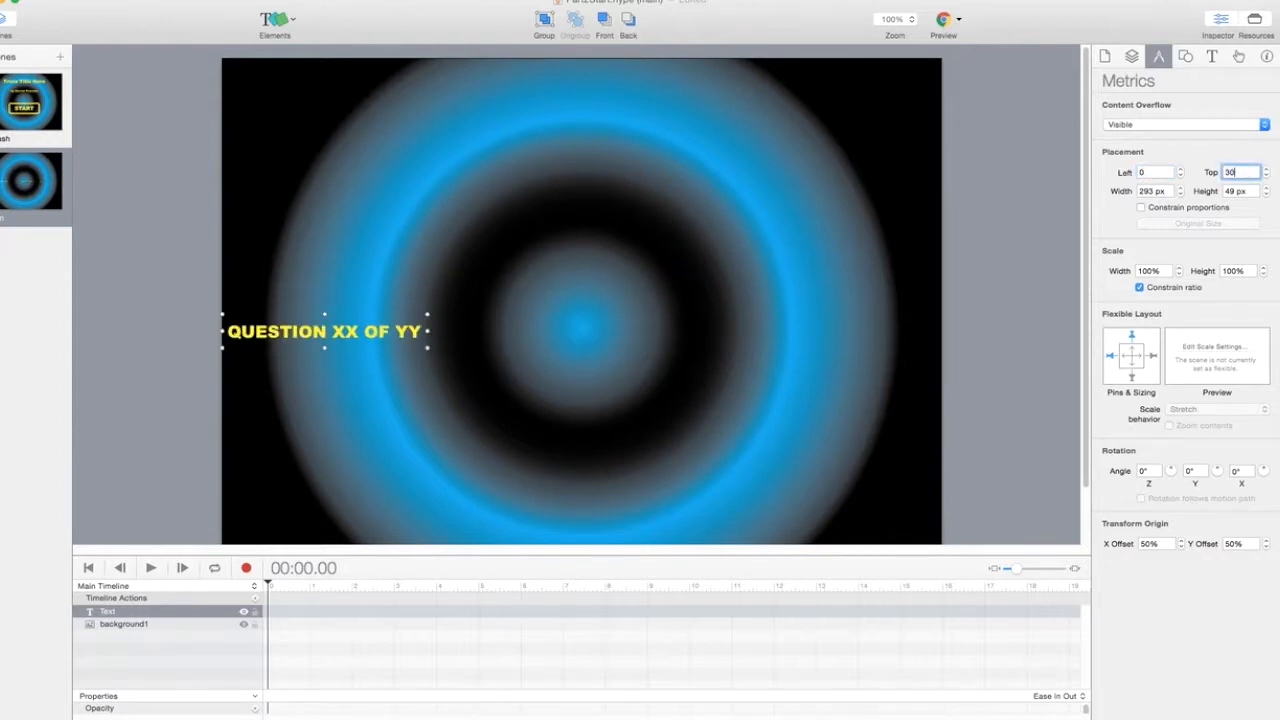
pyautogui.press('Tab')
pyautogui.write('320')
pyautogui.press('Tab')
pyautogui.write('45')
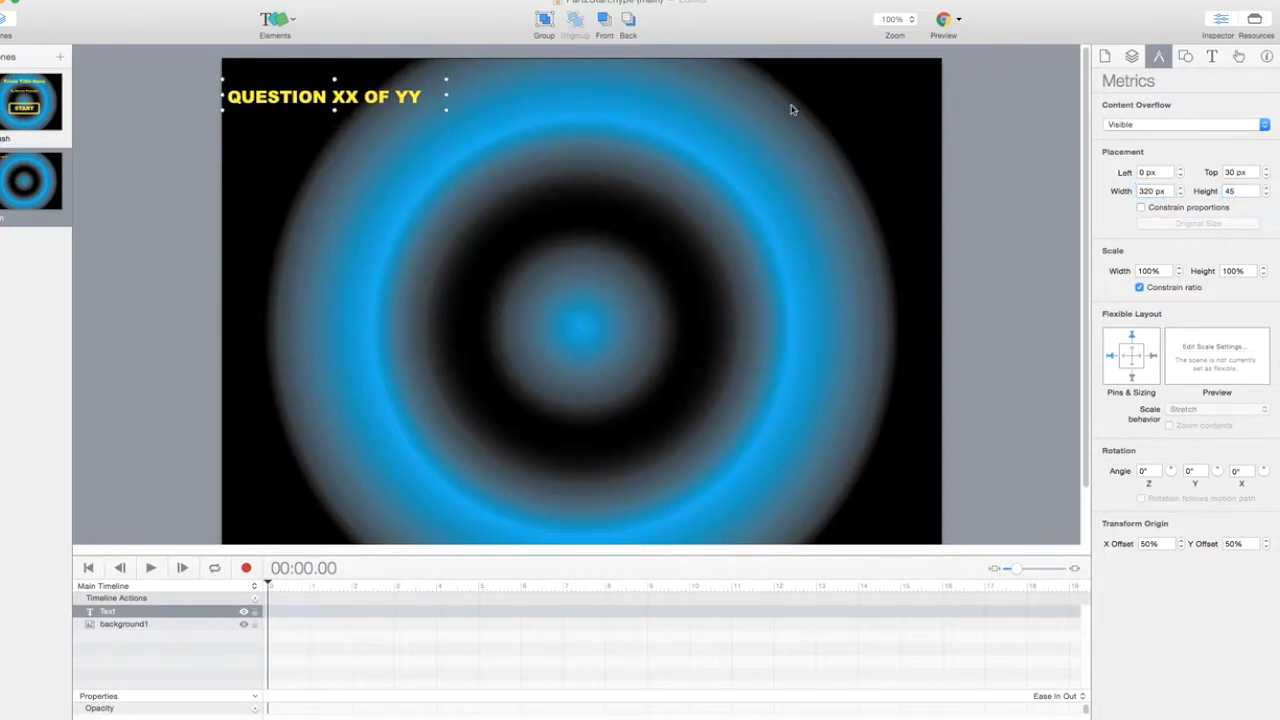
# - Set both the display name and the unique element ID of the question counter text to "infoDisplay"
pyautogui.click(1263, 58)
pyautogui.click(1120, 246)
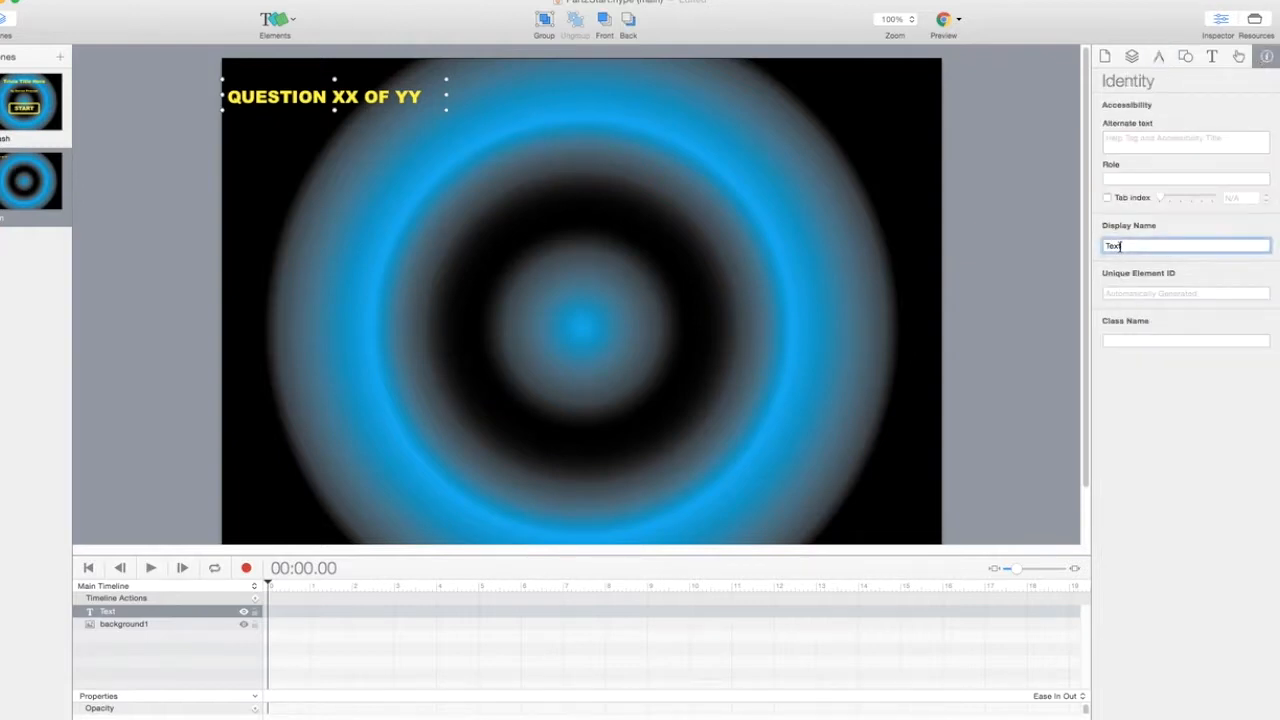
pyautogui.doubleClick(1120, 246)
pyautogui.press('BackSpace')
pyautogui.click(1186, 293)
pyautogui.write('Display')
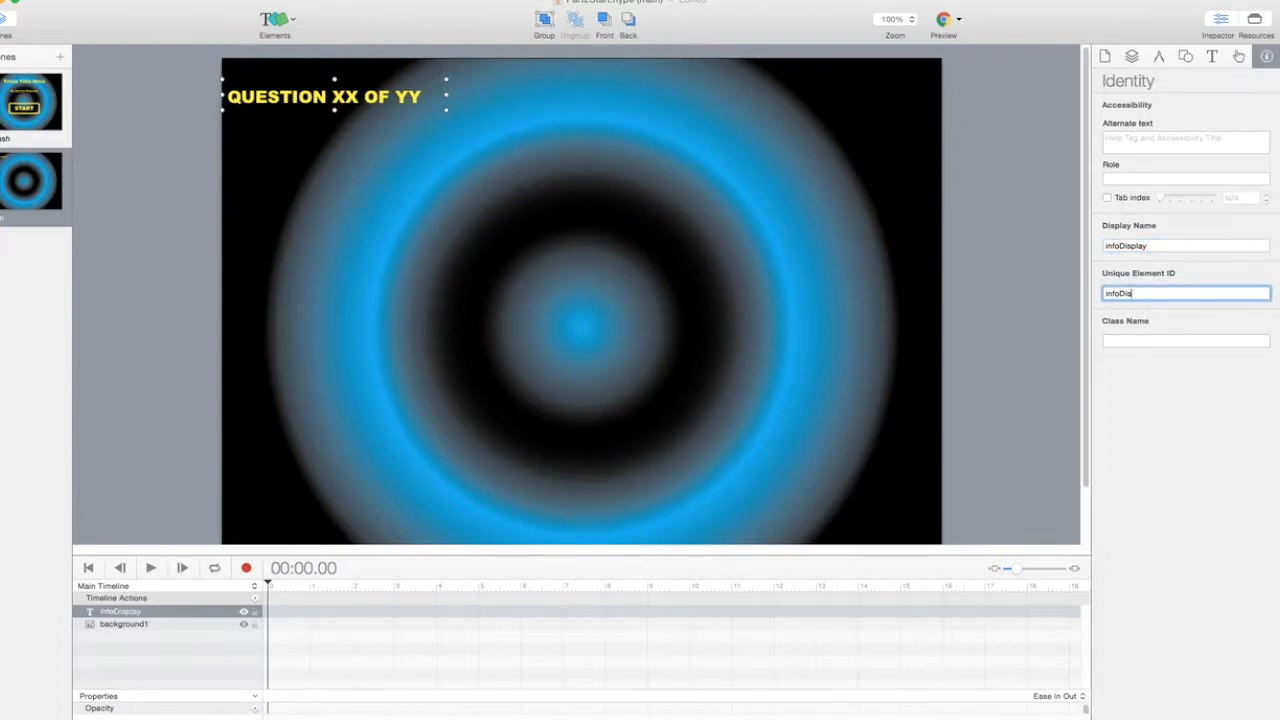
pyautogui.press('Return')
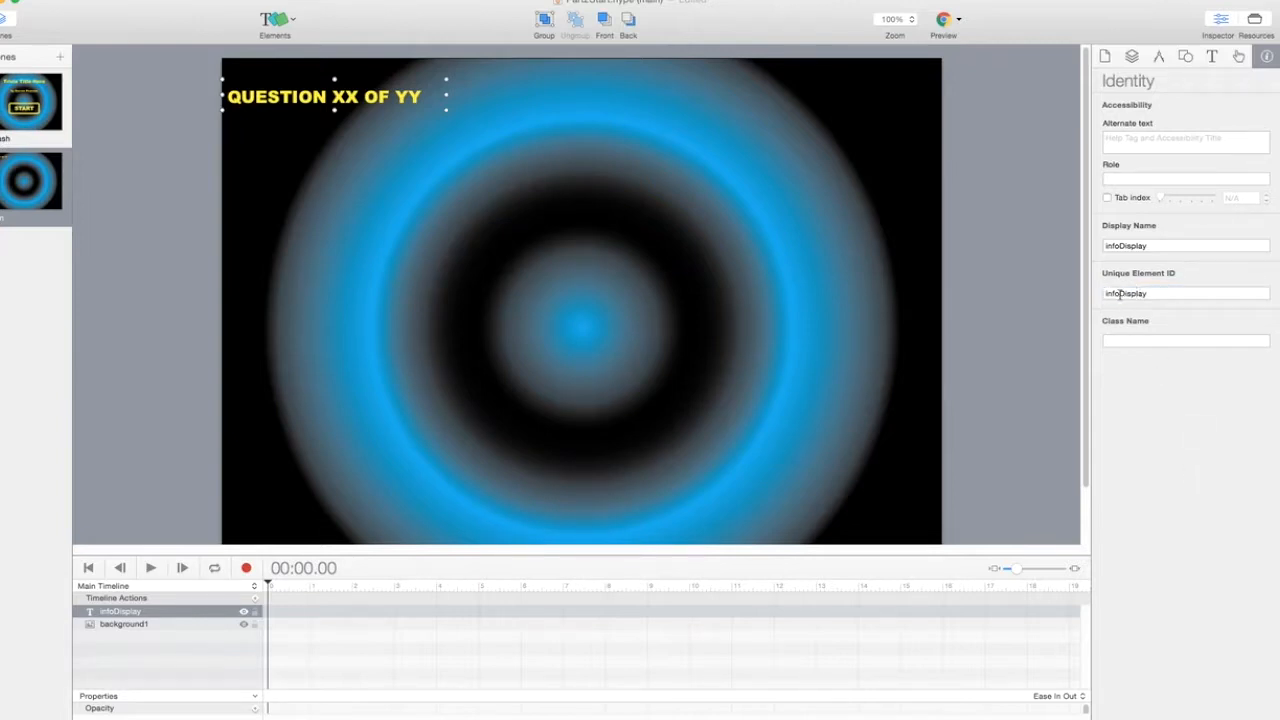
pyautogui.moveTo(1106, 293); pyautogui.dragTo(1164, 291)
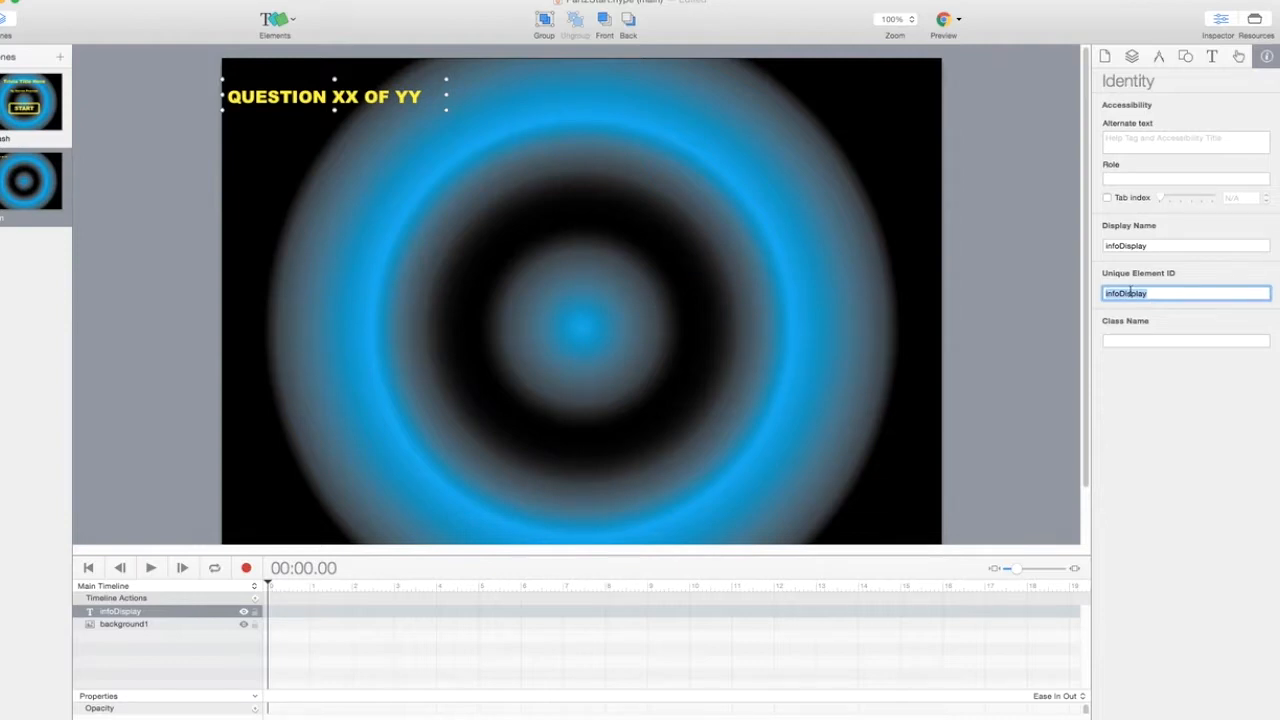
pyautogui.click(1121, 293)
pyautogui.click(1050, 307)
# - Copy and paste the infoDisplay text, and move the copy to the scene's upper right corner, level with the original
pyautogui.click(333, 97)
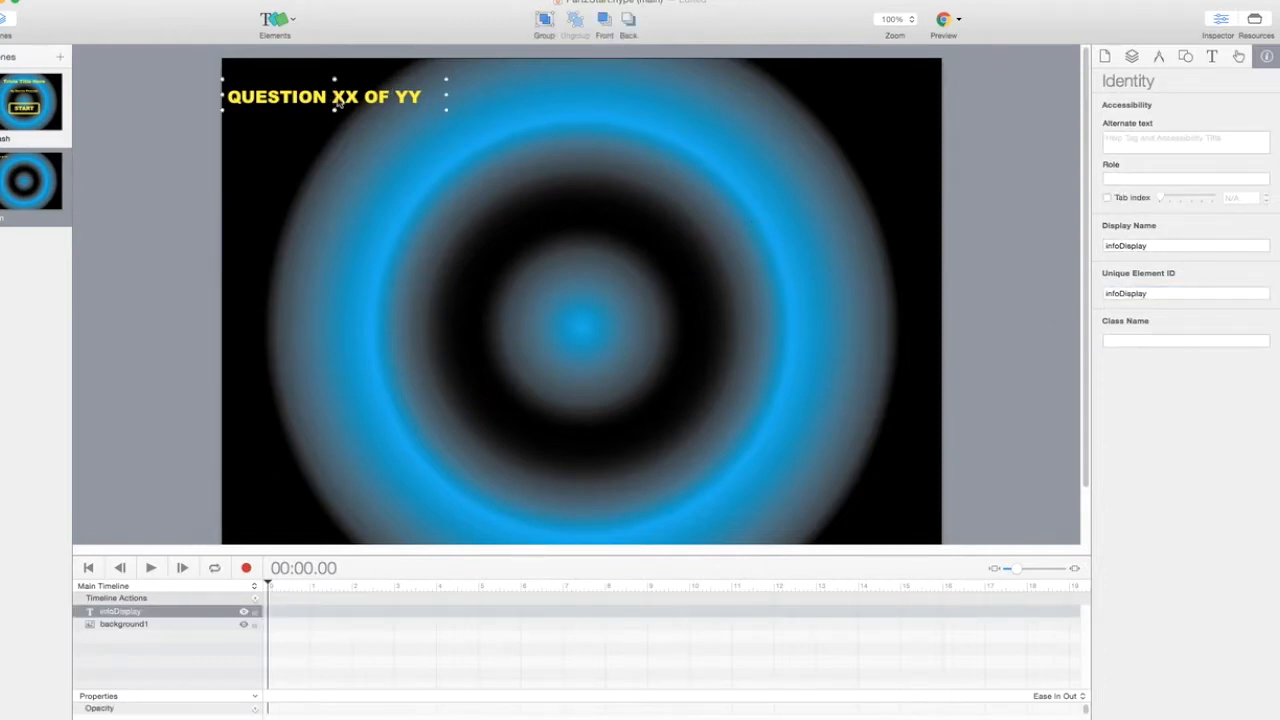
pyautogui.click(94, 1)
pyautogui.click(100, 49)
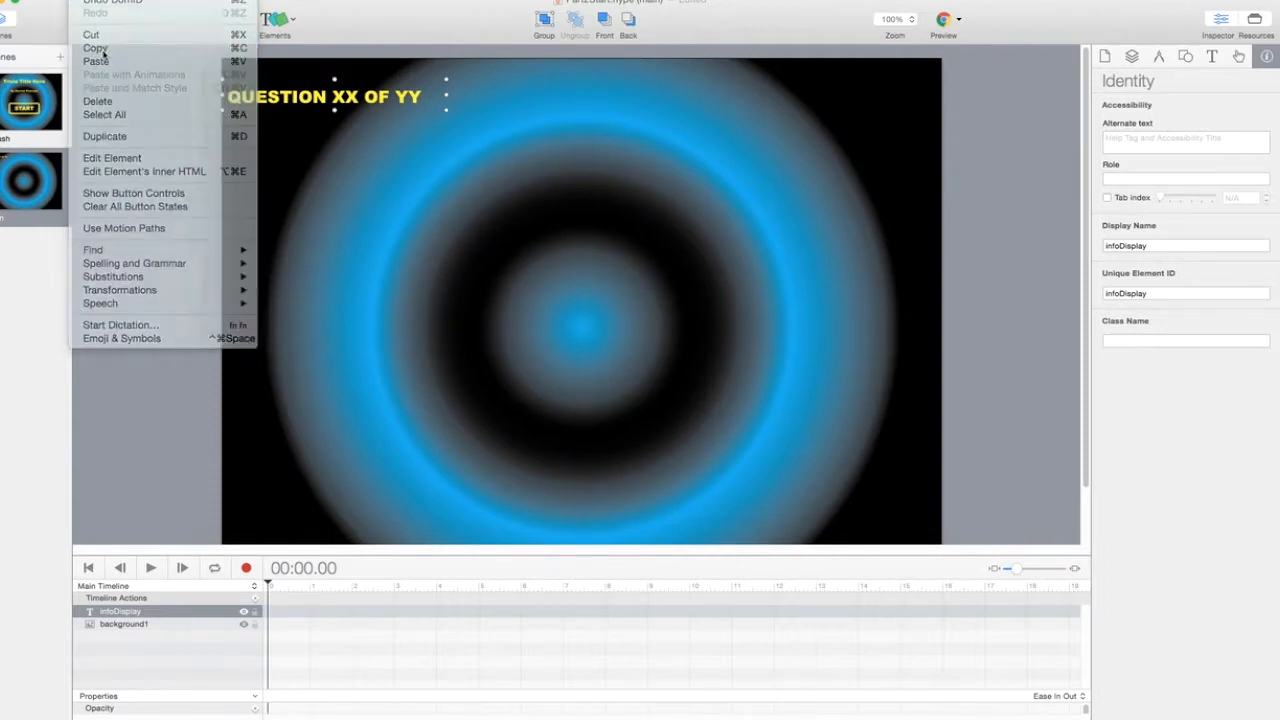
pyautogui.click(94, 1)
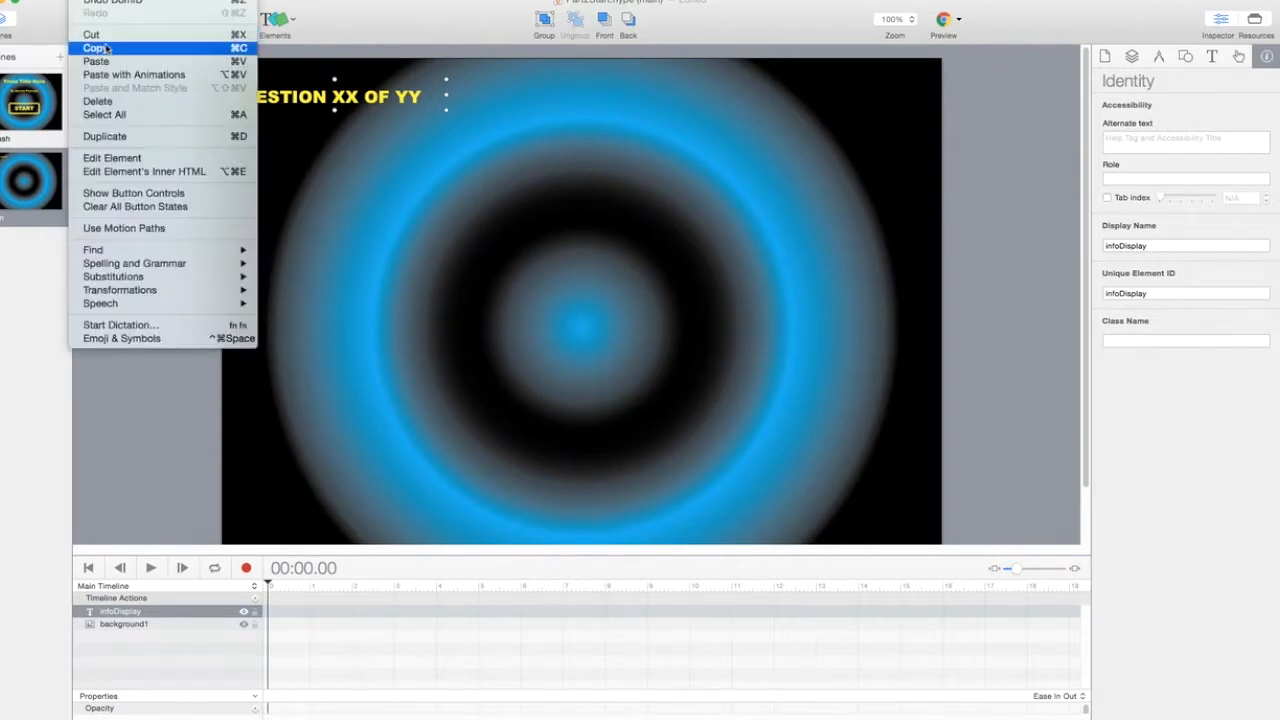
pyautogui.click(108, 62)
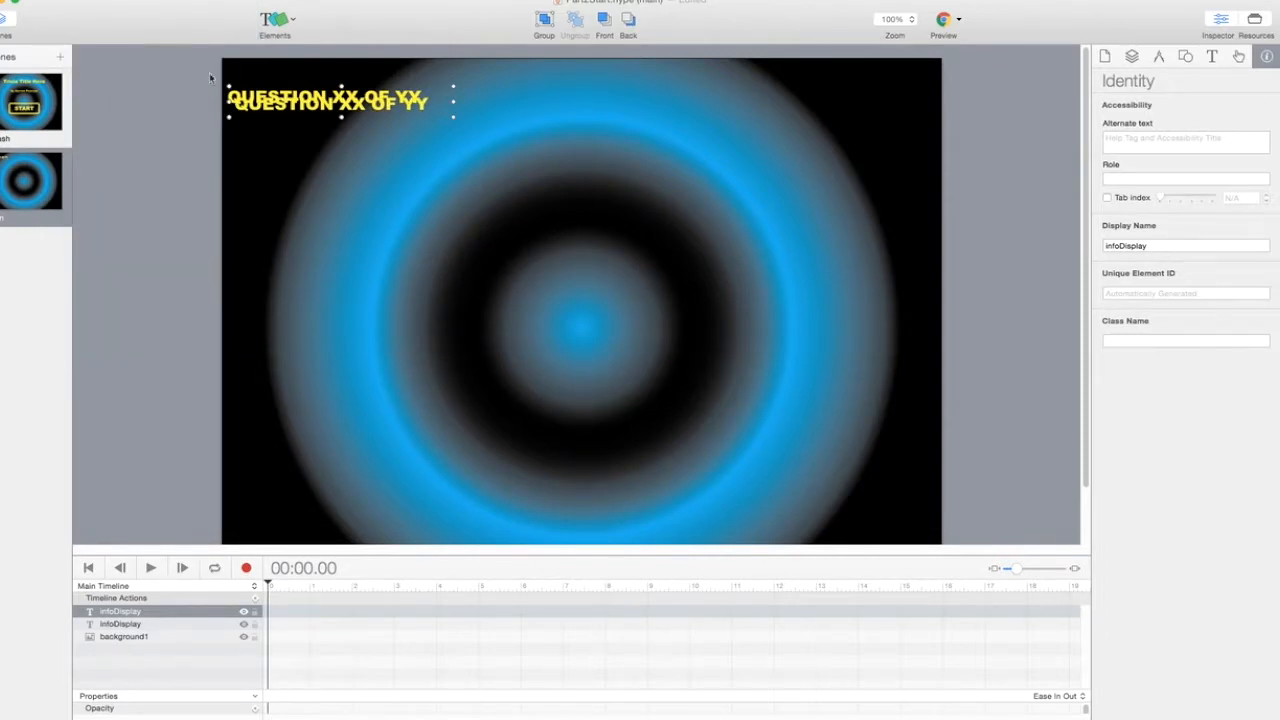
pyautogui.moveTo(285, 104); pyautogui.dragTo(779, 96)
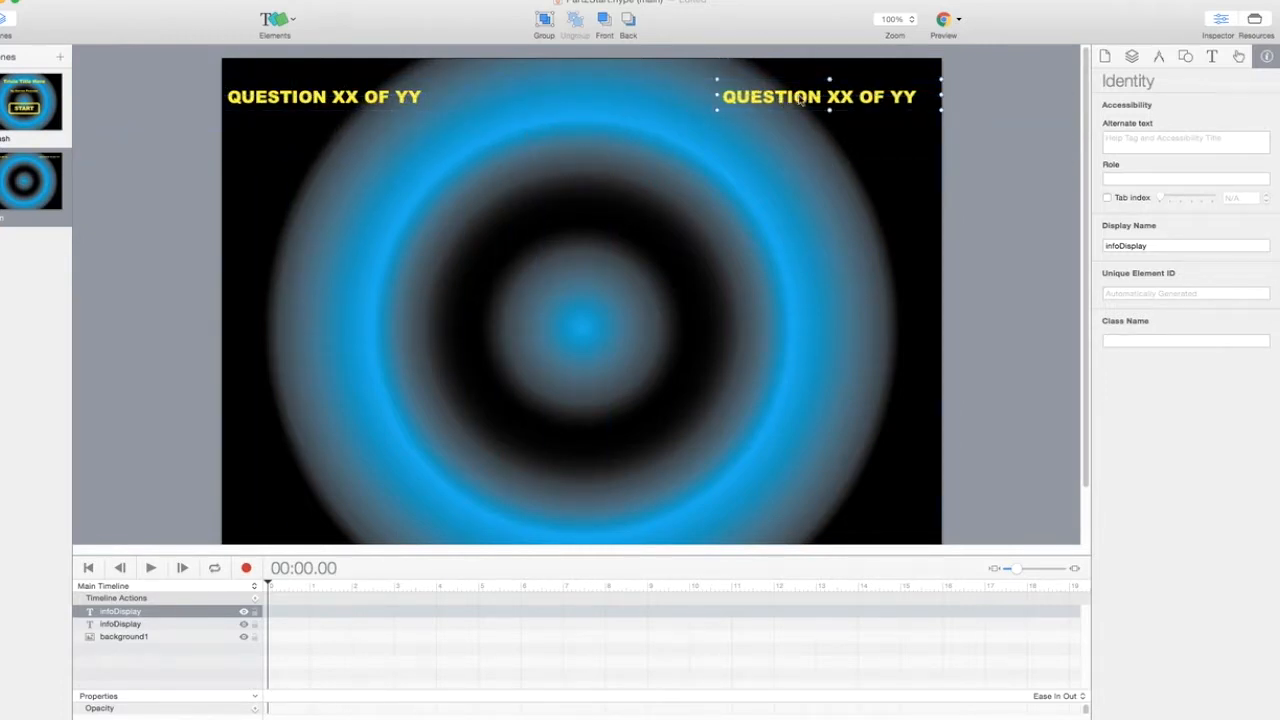
# - Replace the copied text element's inner HTML with "SCORE: 000000"
pyautogui.doubleClick(802, 100)
pyautogui.click(829, 125)
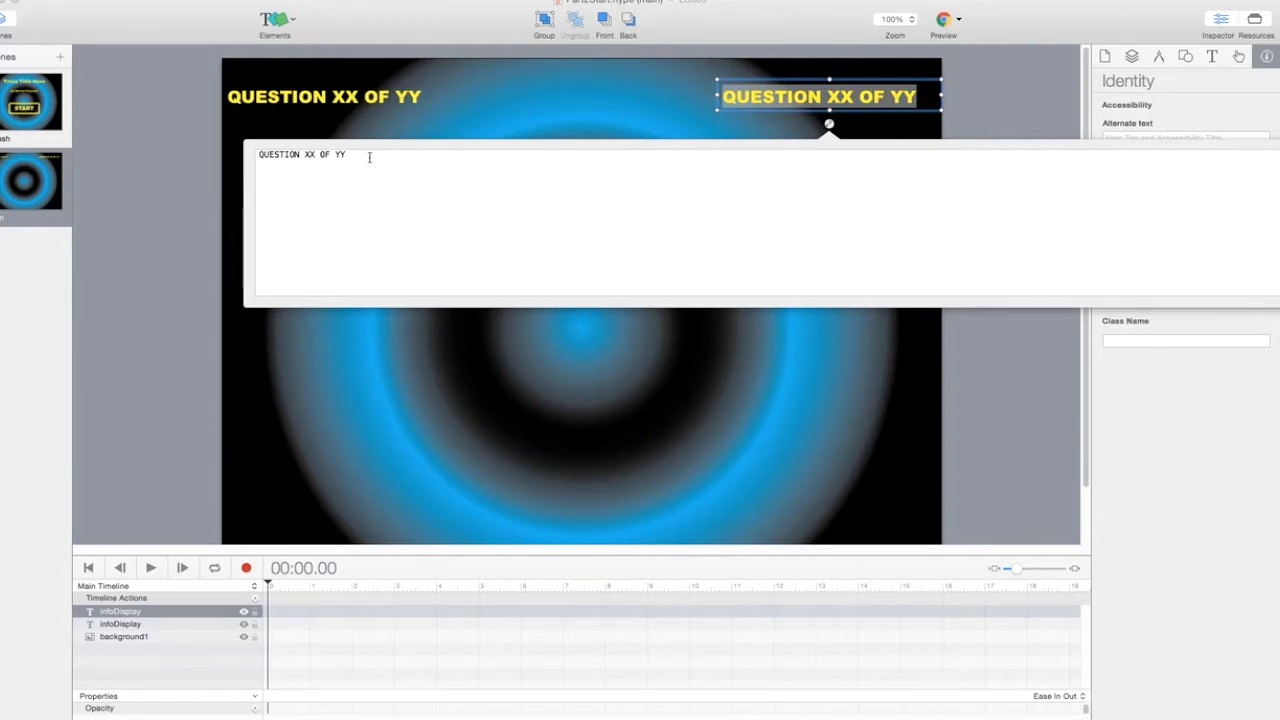
pyautogui.press('super+a')
pyautogui.press('BackSpace')
pyautogui.write('SCORE: 0')
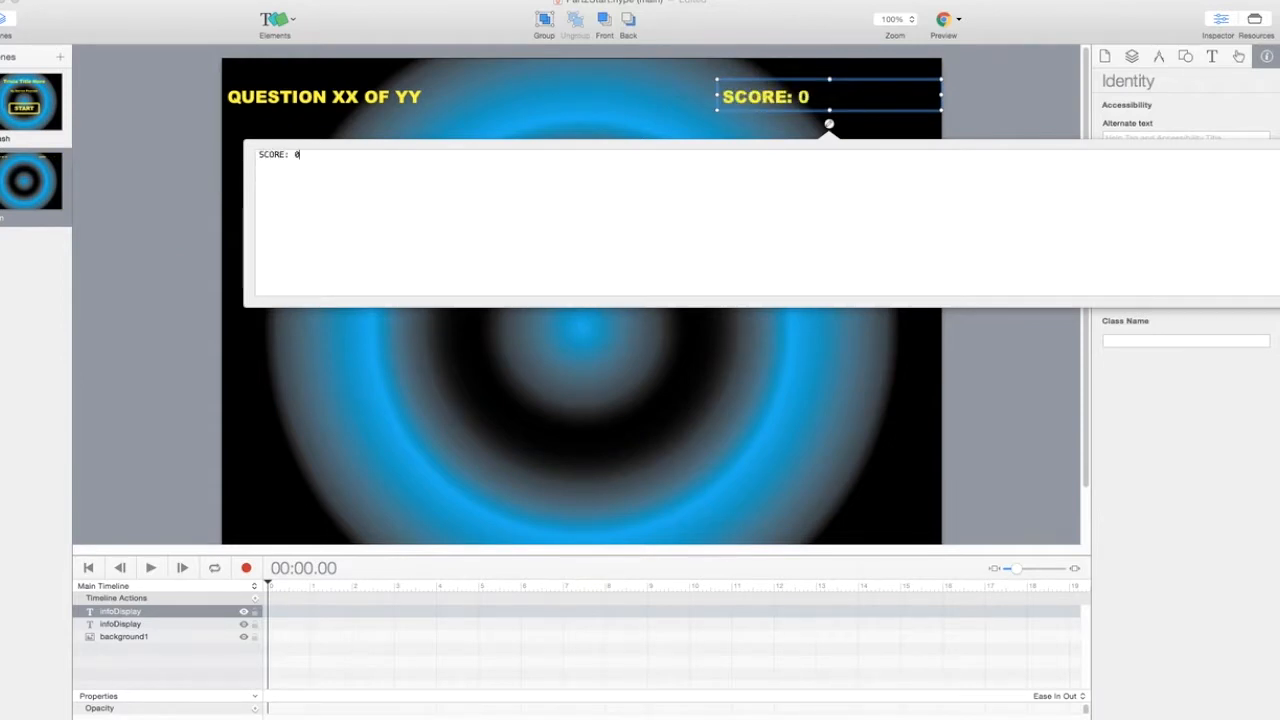
pyautogui.write('00000')
pyautogui.click(988, 105)
pyautogui.click(830, 107)
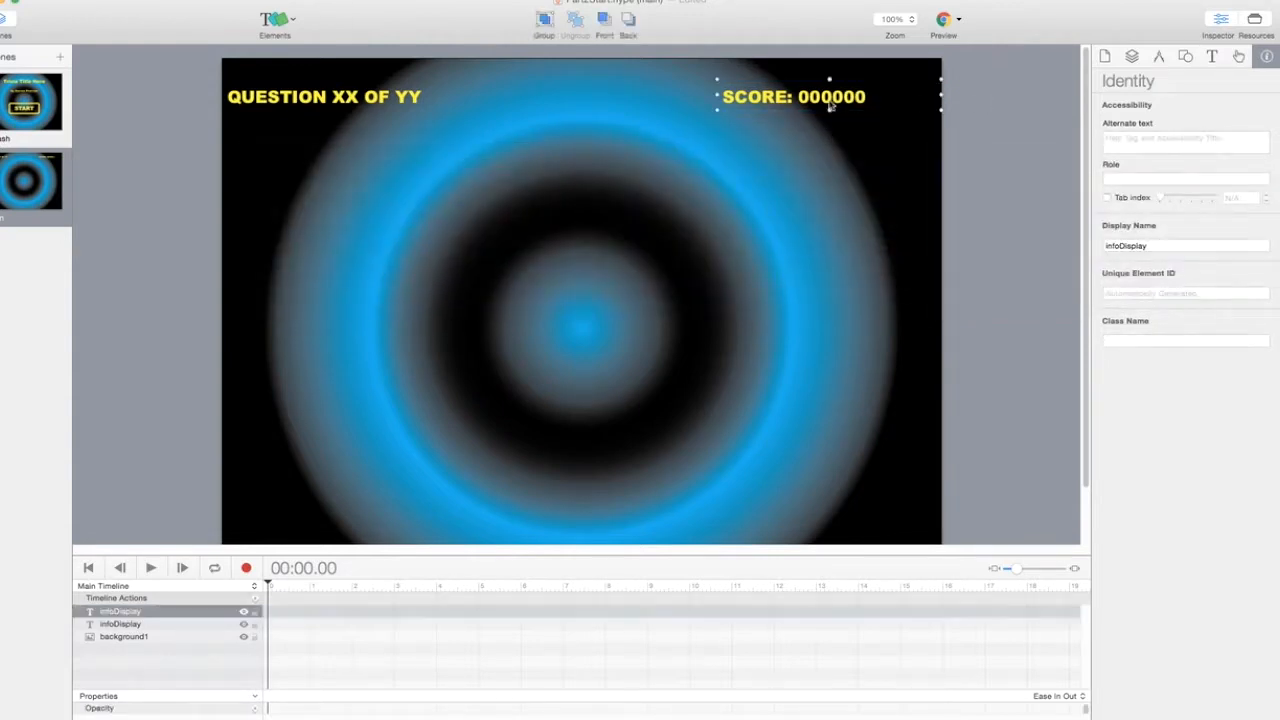
# - Check the score text's typography and set its placement to left 750, top 30 and width 270 px
pyautogui.click(1213, 59)
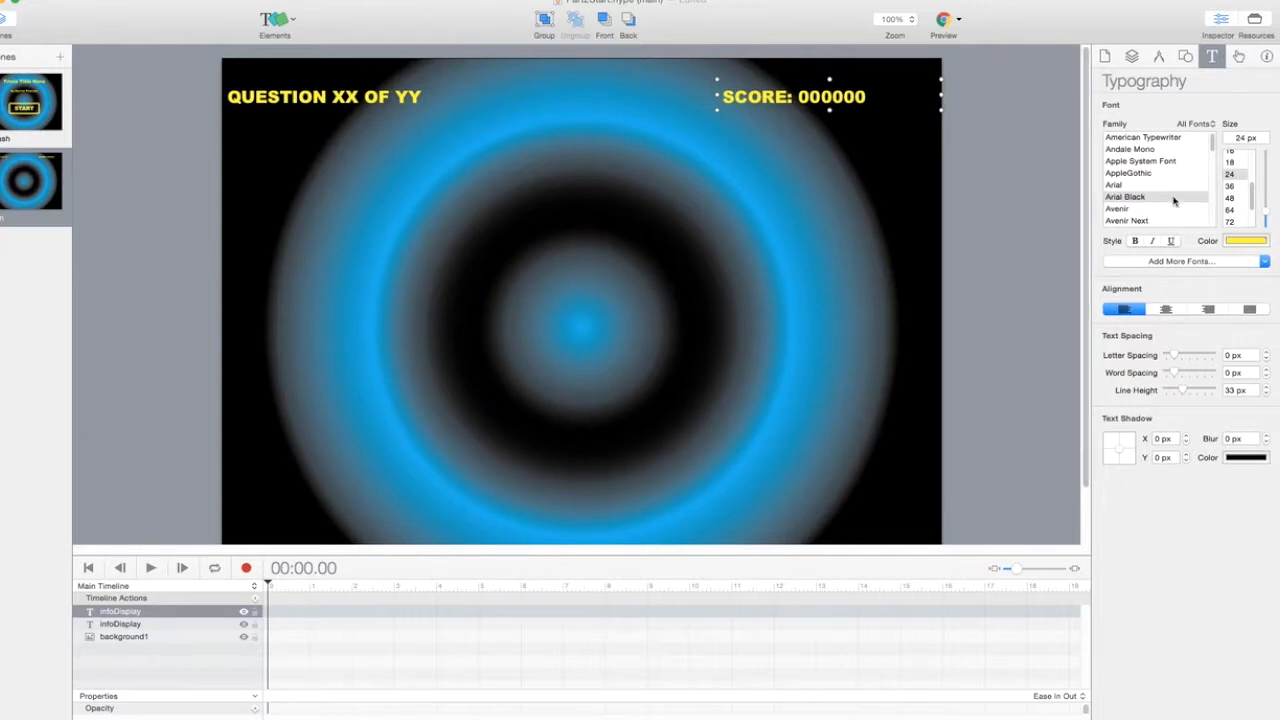
pyautogui.click(1160, 58)
pyautogui.click(1149, 174)
pyautogui.write('7')
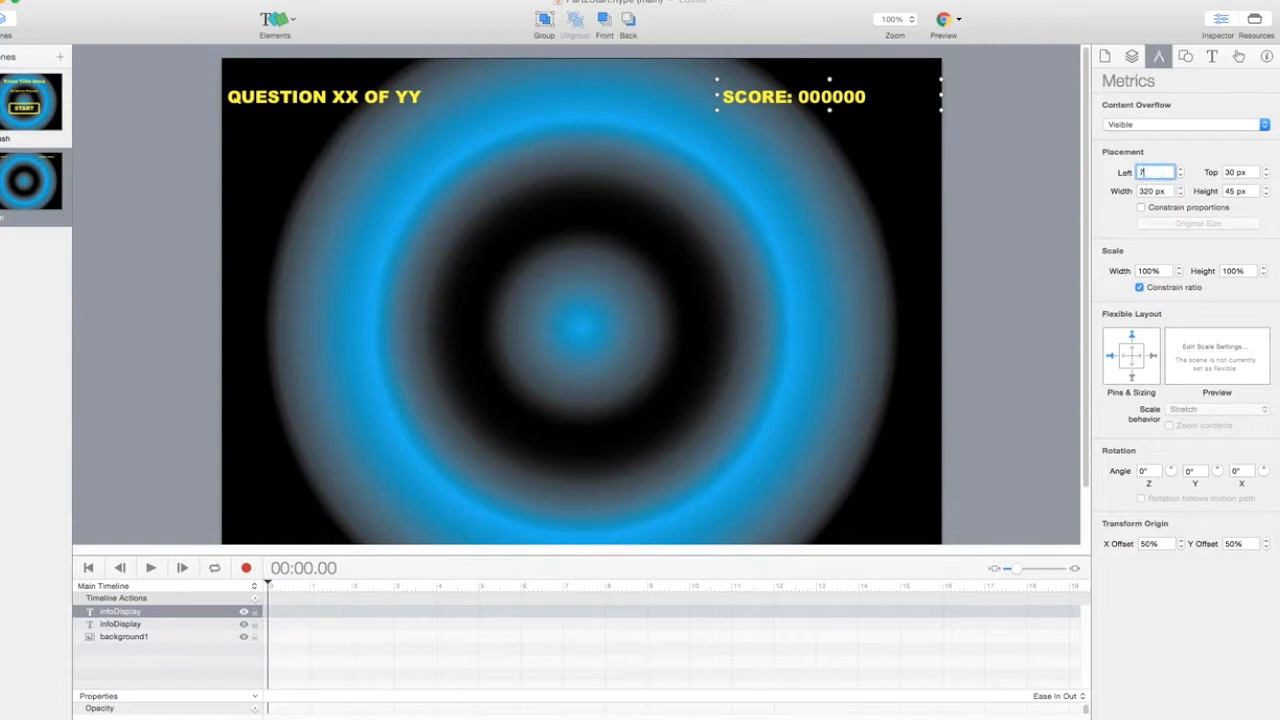
pyautogui.write('50')
pyautogui.press('Tab')
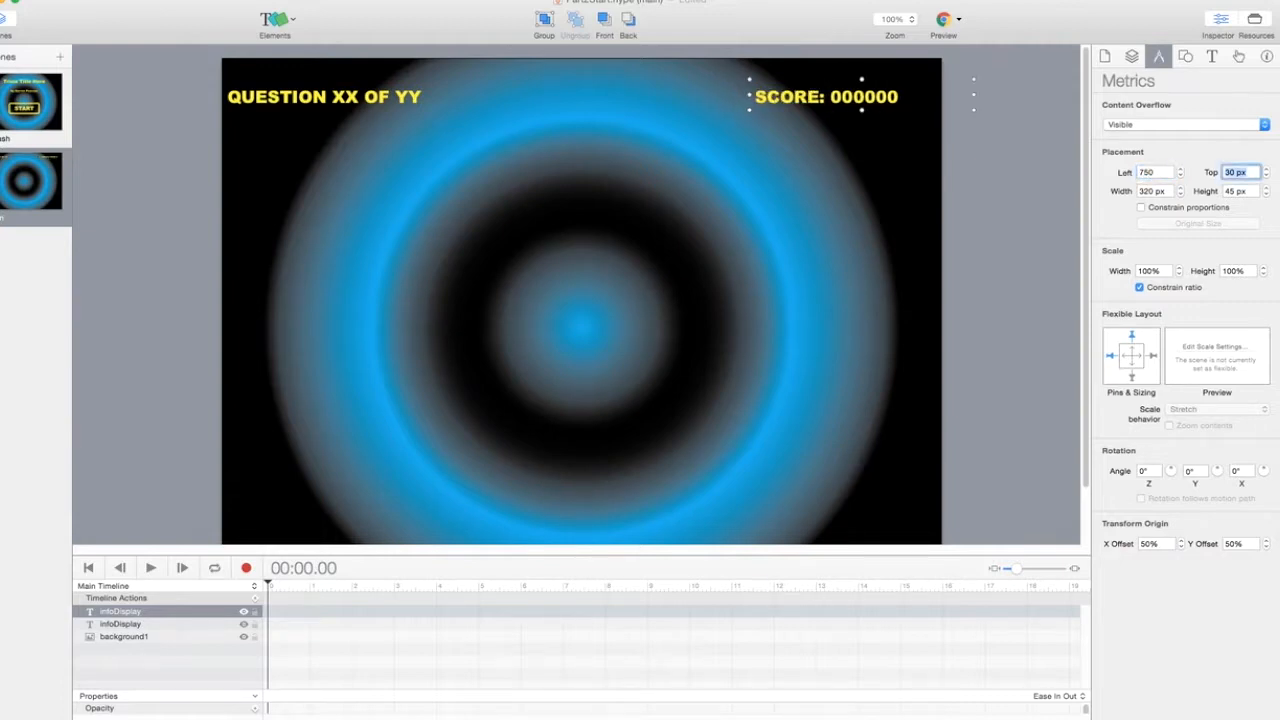
pyautogui.press('Tab')
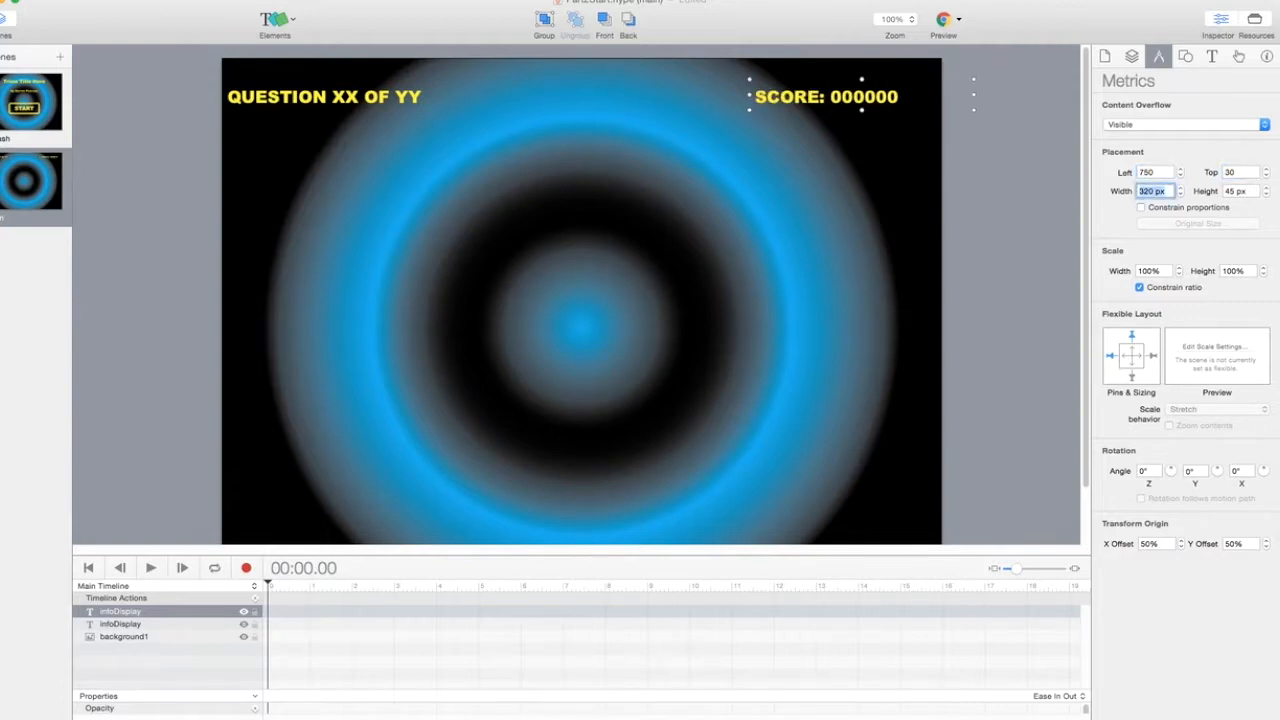
pyautogui.write('270')
pyautogui.press('Tab')
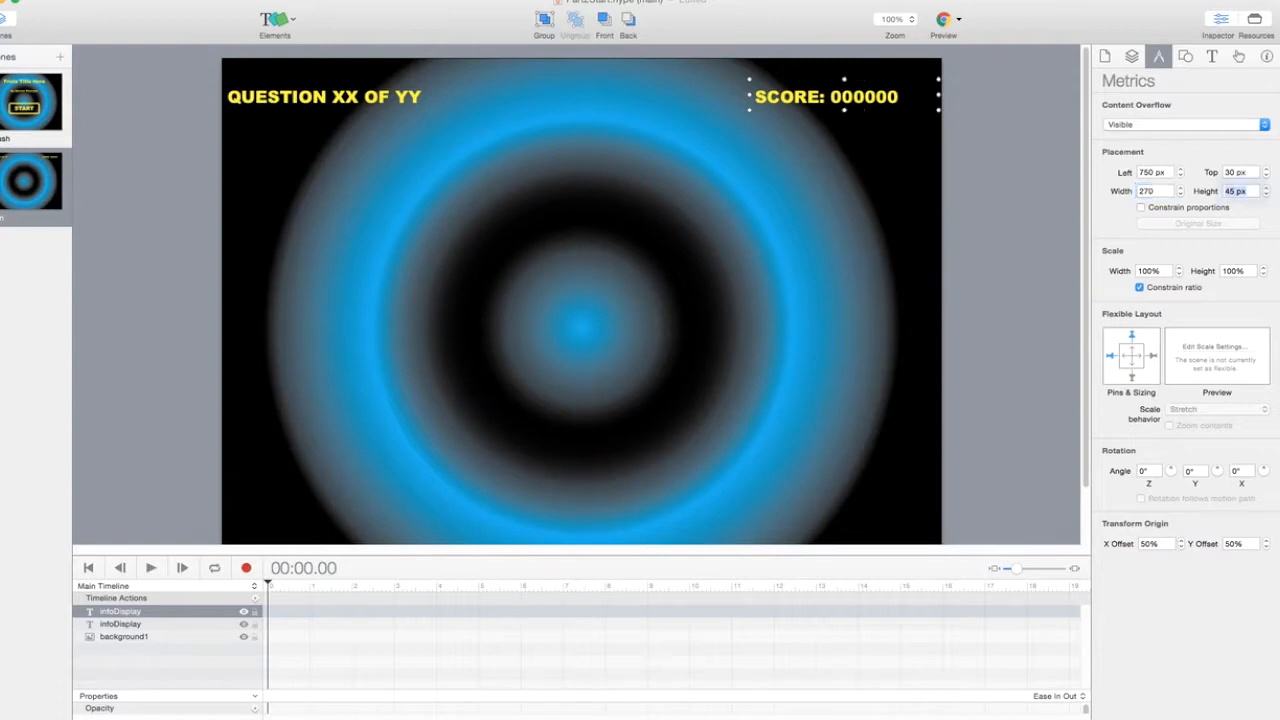
# - Set the score text's height to 45 px, and both its display name and unique element ID to "scoreDisplay"
pyautogui.write('45')
pyautogui.click(1266, 56)
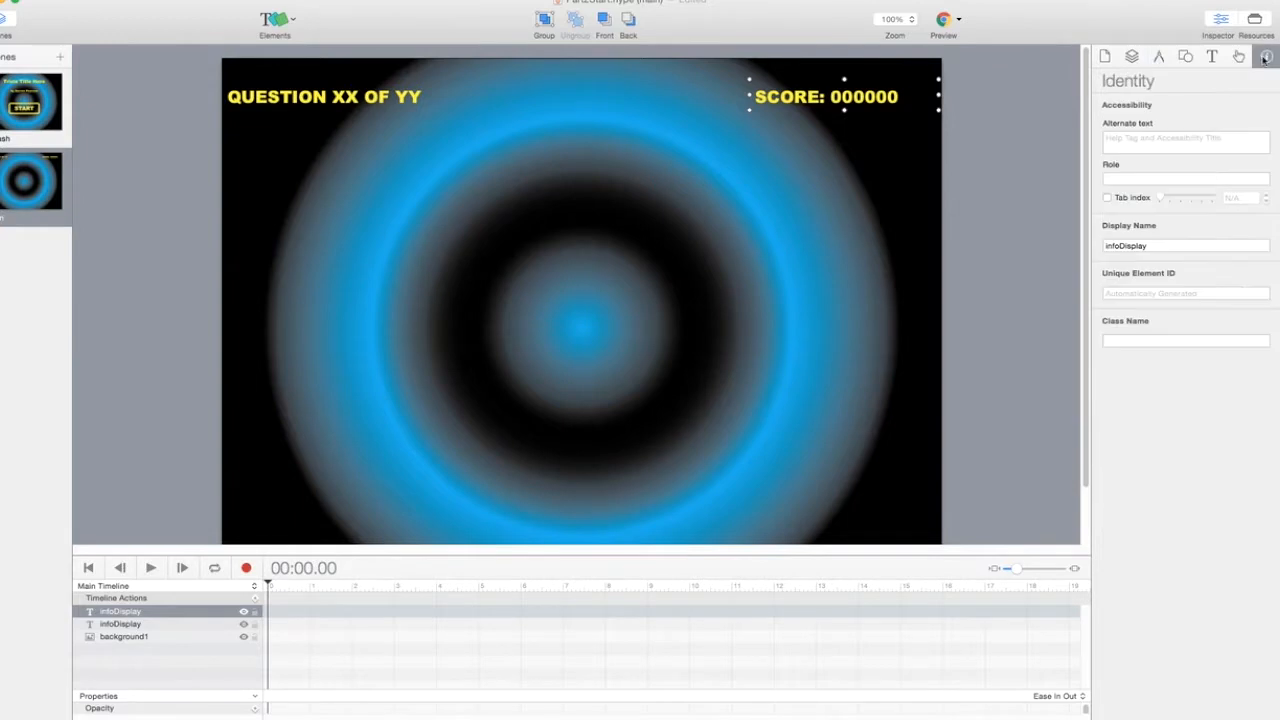
pyautogui.moveTo(1118, 247); pyautogui.dragTo(1101, 246)
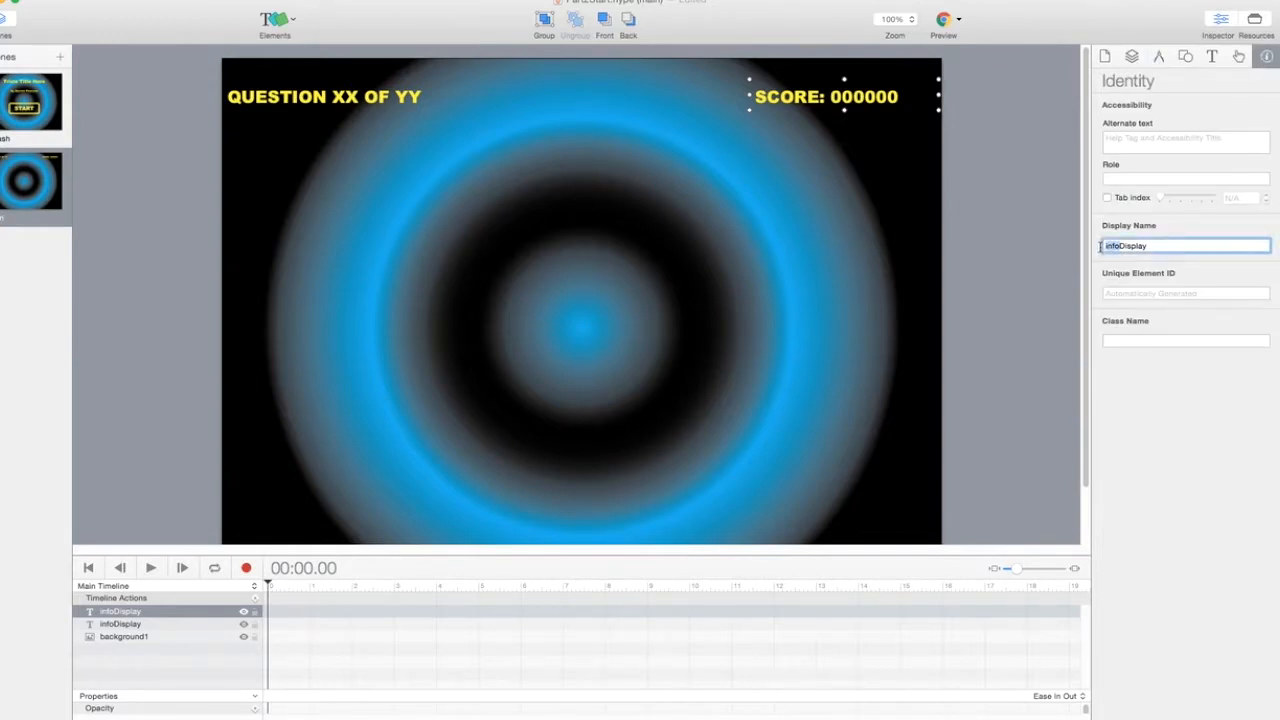
pyautogui.write('score')
pyautogui.click(1111, 292)
pyautogui.write('scoreDispl')
pyautogui.press('Return')
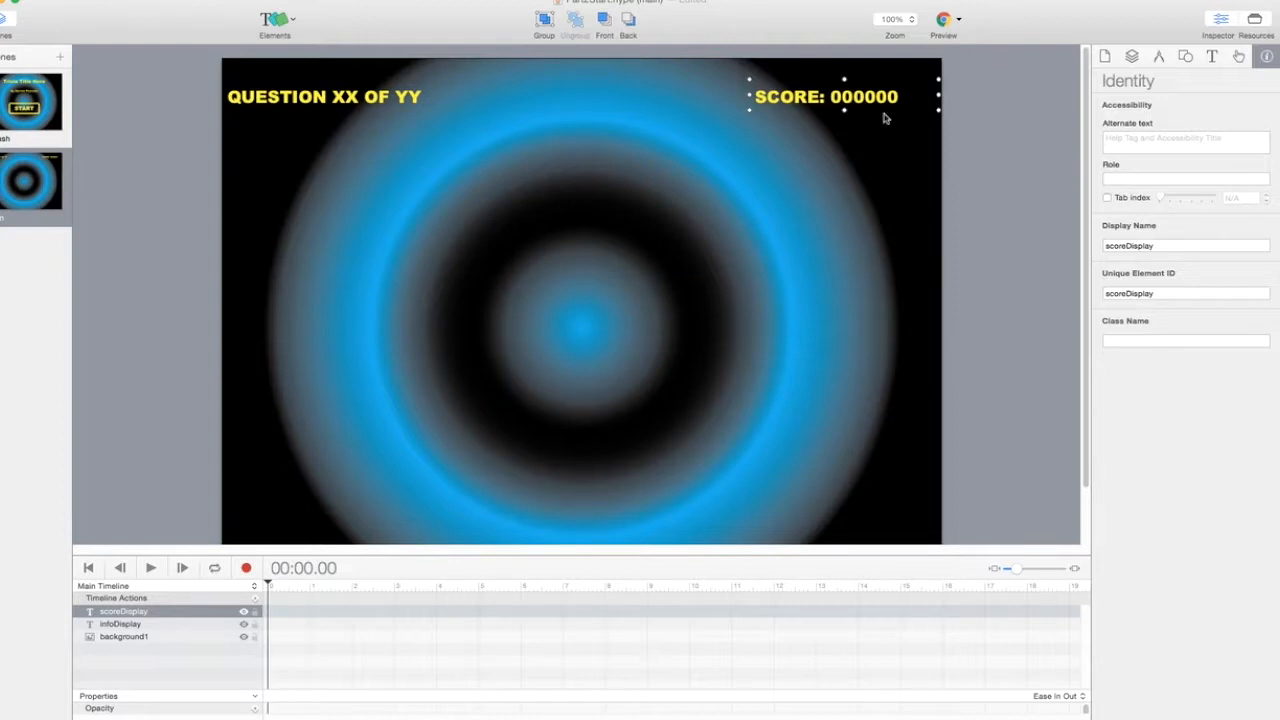
# - Paste another copy of the infoDisplay text, move it to the scene's upper middle, and start editing its text
pyautogui.click(110, 0)
pyautogui.click(105, 62)
pyautogui.moveTo(357, 110); pyautogui.dragTo(593, 268)
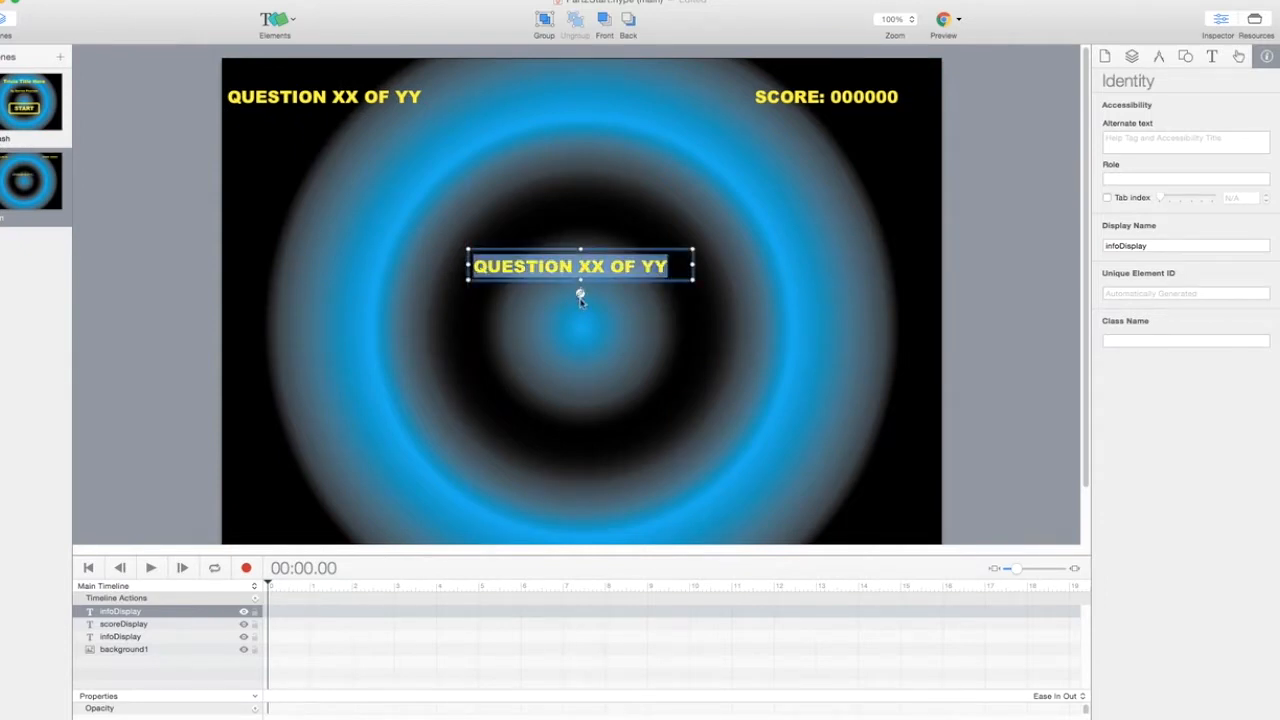
pyautogui.click(582, 296)
pyautogui.click(580, 272)
pyautogui.doubleClick(580, 272)
pyautogui.click(580, 292)
pyautogui.click(580, 293)
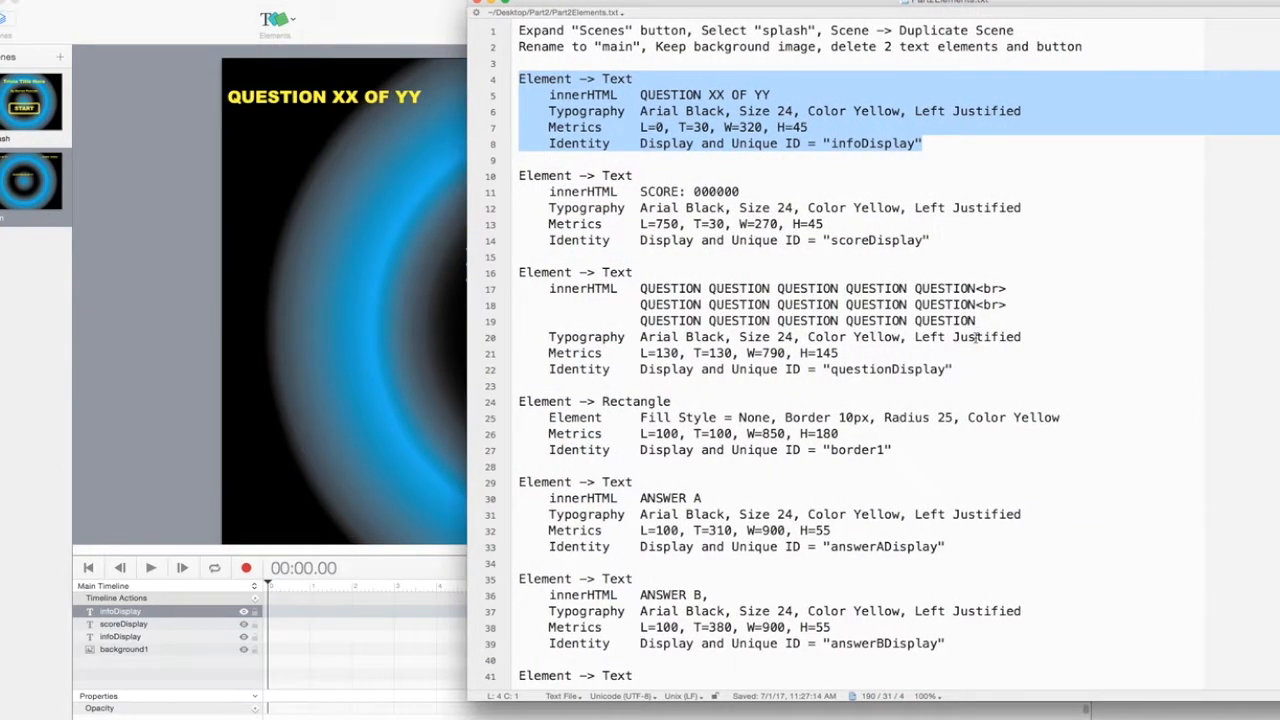
# - Copy the three-line QUESTION placeholder with its <br> tags from Part2Elements.txt, and return to the Hype scene
pyautogui.moveTo(976, 305); pyautogui.dragTo(638, 289)
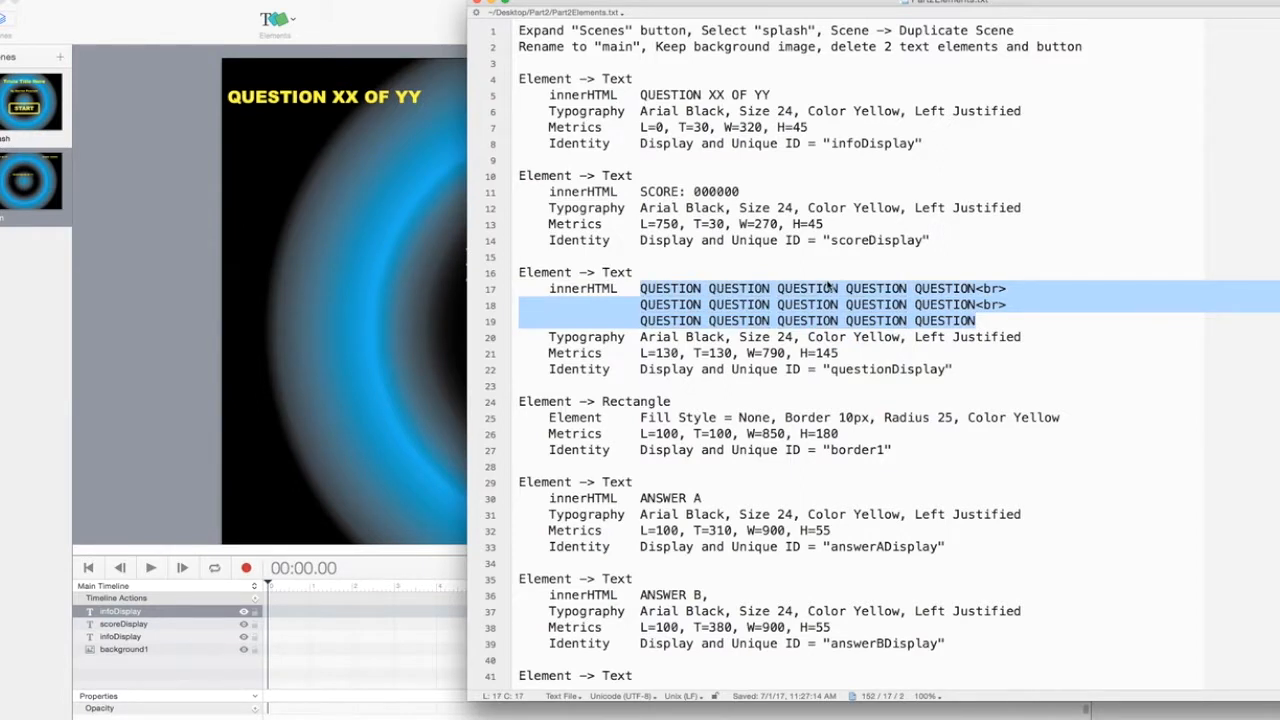
pyautogui.rightClick(804, 306)
pyautogui.click(830, 345)
pyautogui.press('super+Tab')
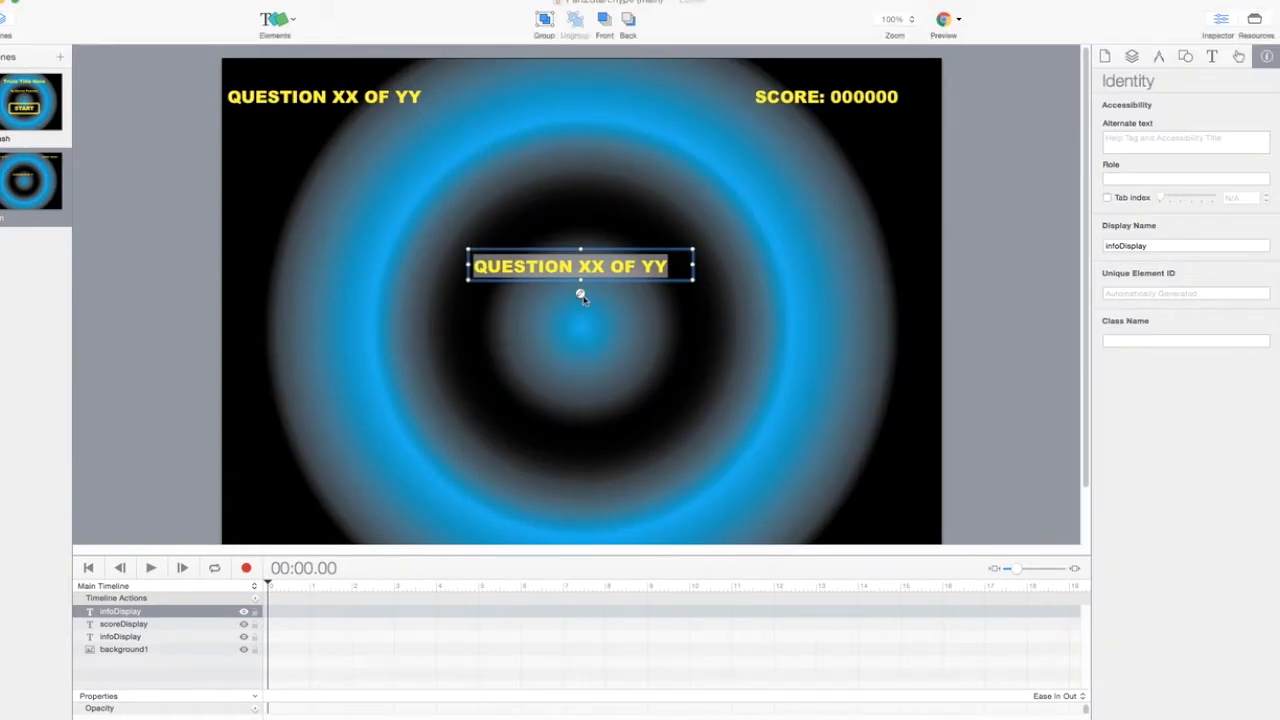
# - Replace the new text element's inner HTML with the copied three-line QUESTION placeholder
pyautogui.doubleClick(583, 298)
pyautogui.moveTo(157, 326); pyautogui.dragTo(47, 325)
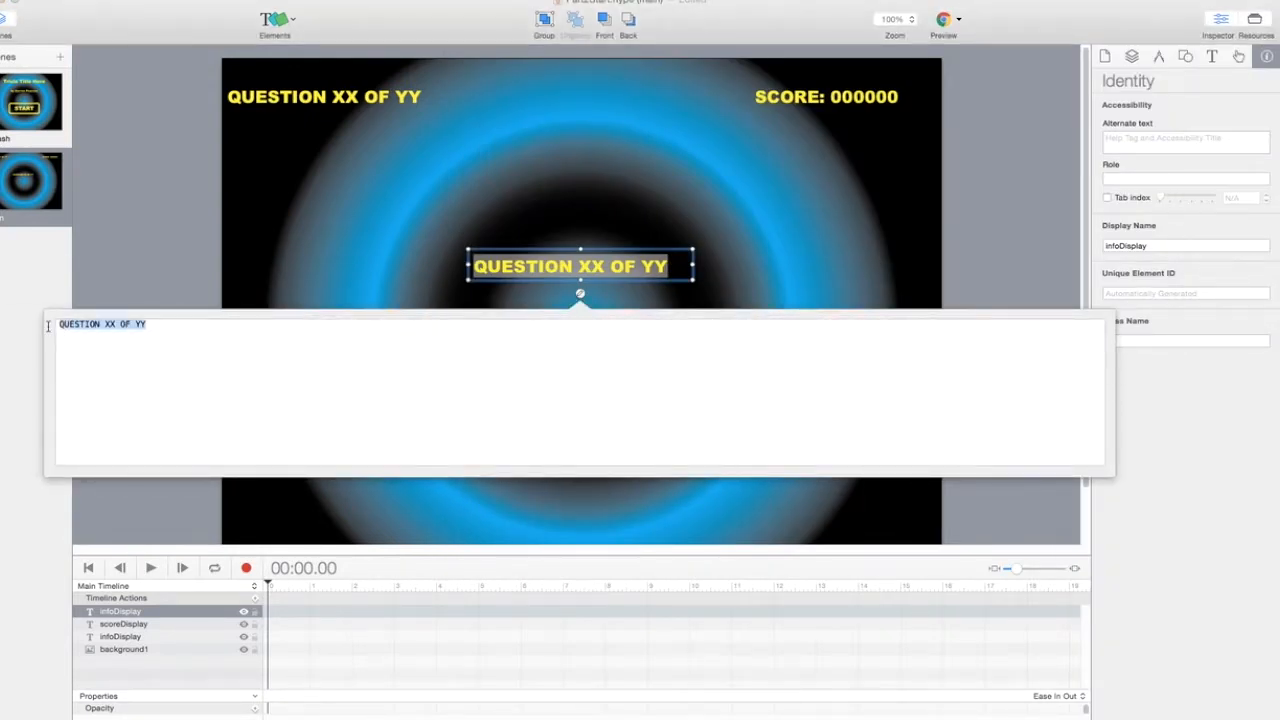
pyautogui.press('BackSpace')
pyautogui.press('super+v')
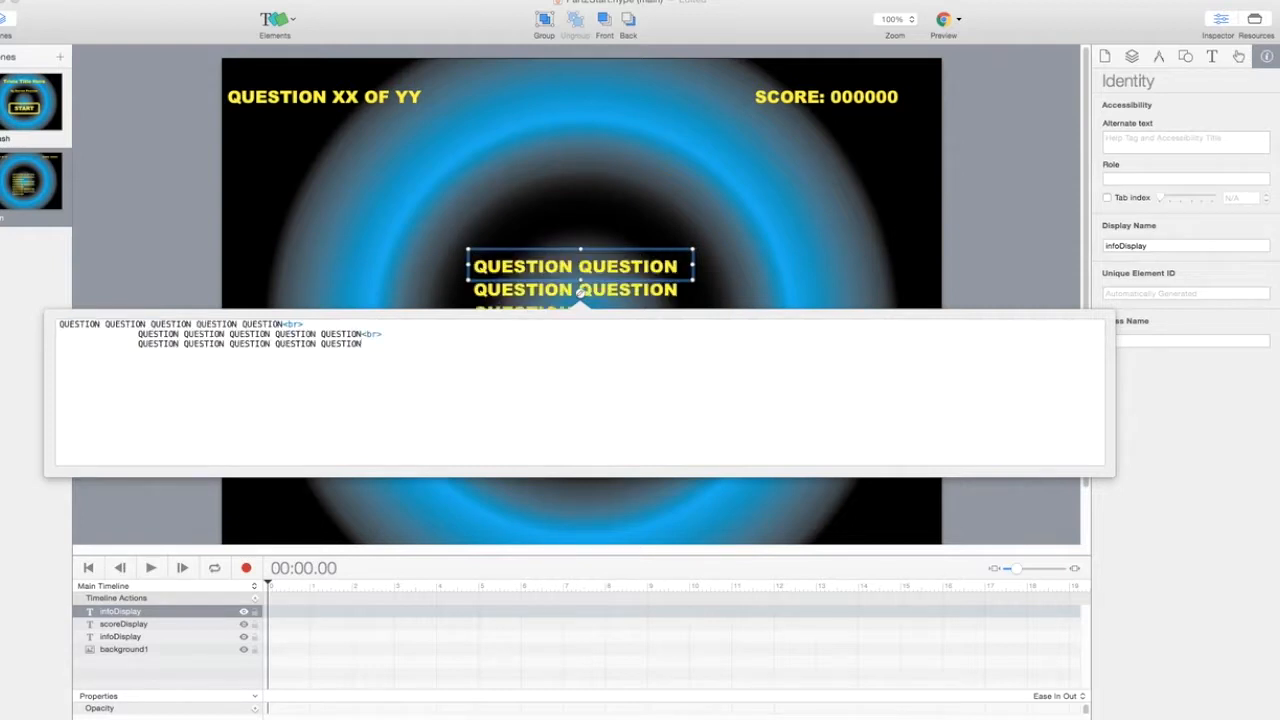
# - Remove the leading indentation from the second and third QUESTION lines, and close the inner HTML editor with the element selected
pyautogui.click(137, 334)
pyautogui.press('BackSpace')
pyautogui.press('BackSpace')
pyautogui.press('BackSpace')
pyautogui.press('BackSpace')
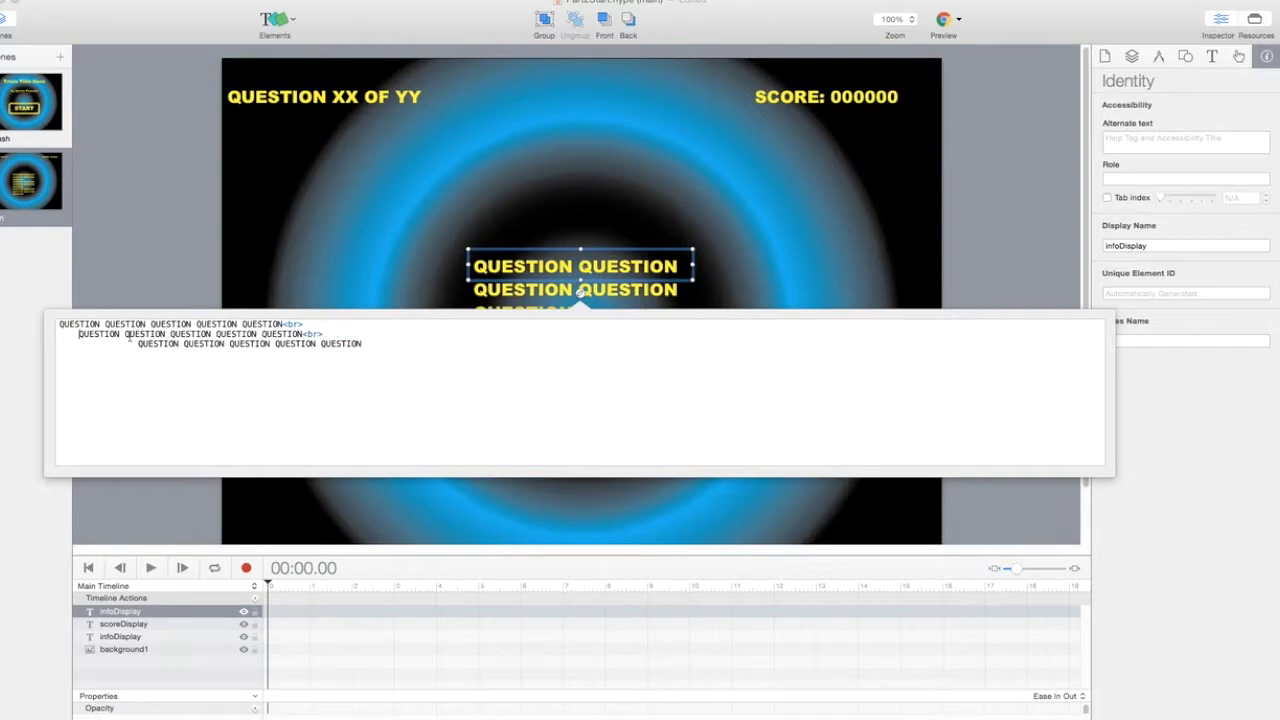
pyautogui.click(137, 344)
pyautogui.press('BackSpace')
pyautogui.press('BackSpace')
pyautogui.press('BackSpace')
pyautogui.press('BackSpace')
pyautogui.click(135, 269)
pyautogui.click(610, 288)
pyautogui.click(600, 268)
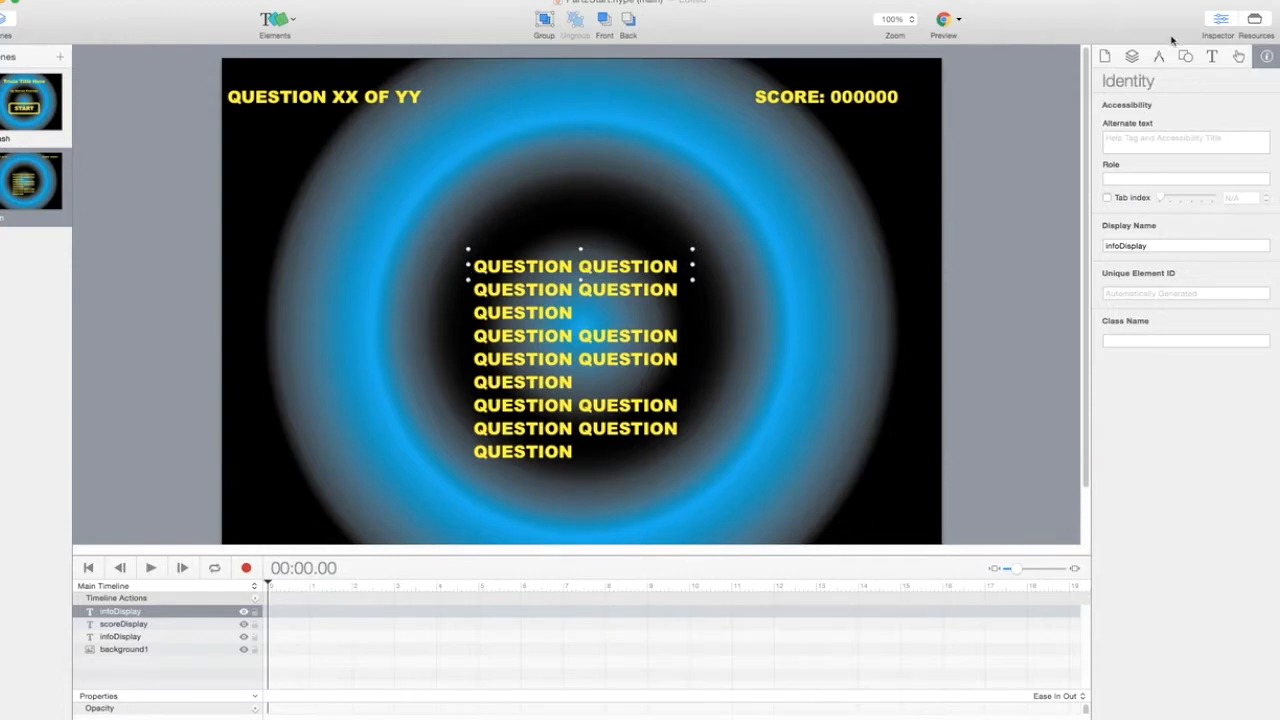
# - Check the question text's font, size, color and alignment against the Part2Elements.txt specification
pyautogui.click(1211, 57)
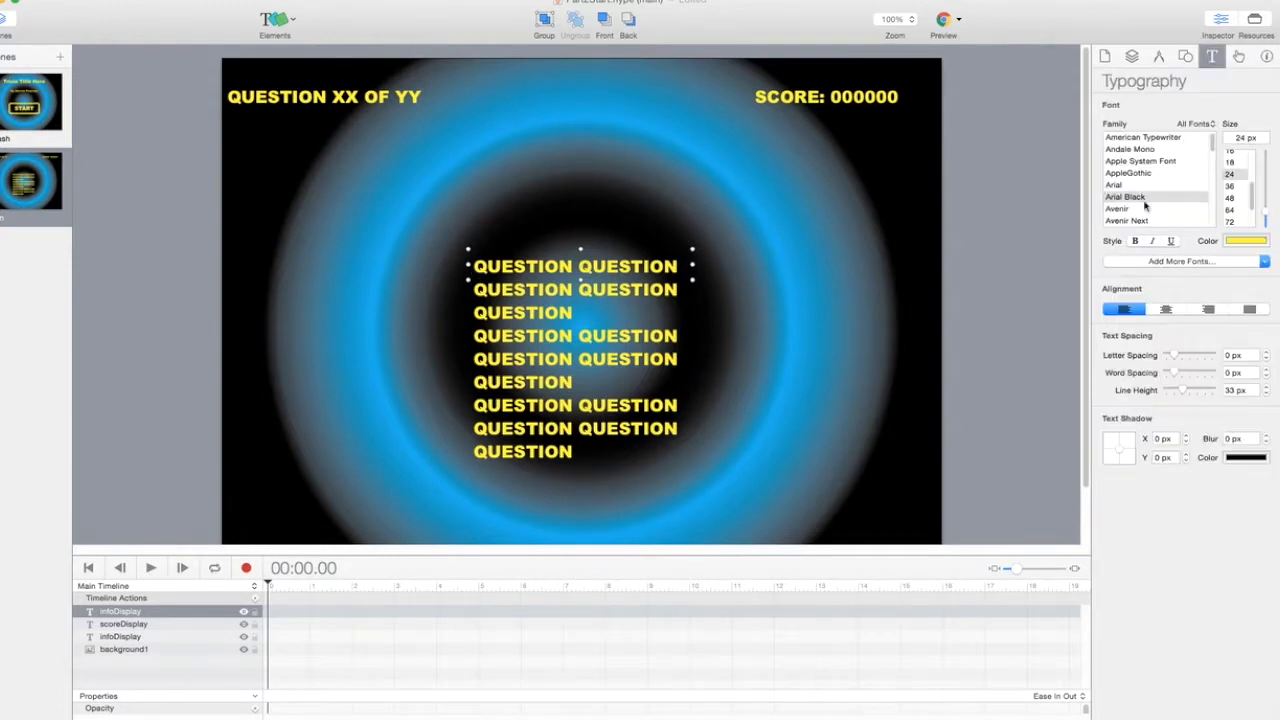